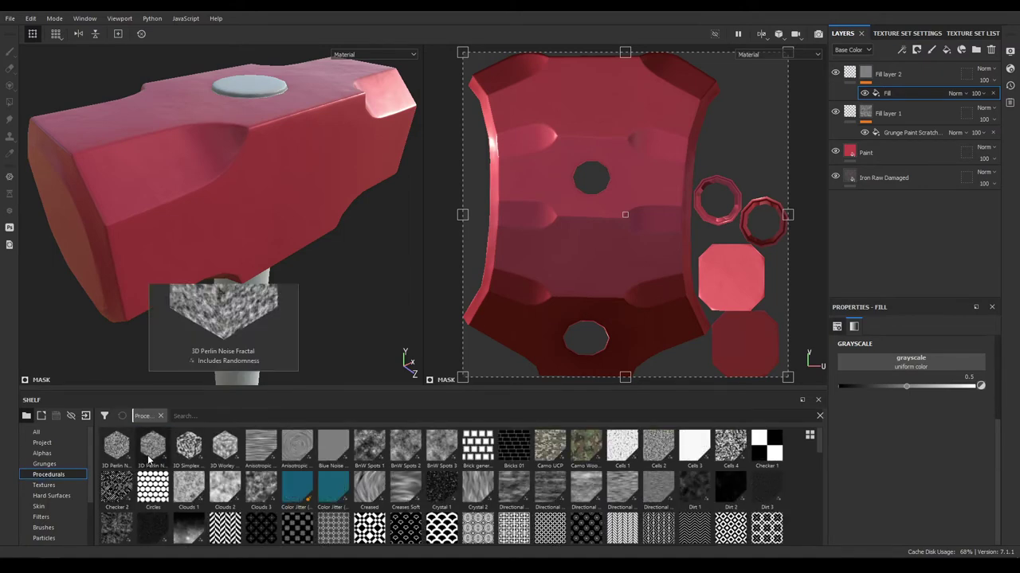
Assign the 3D Perlin Noise Fractal procedural to the grayscale fill in Fill layer 2's mask
mouse_move(153, 455)
drag(153, 455, 932, 363)
scroll(187, 146, up, 4)
mouse_move(188, 147)
alt+mouse_down()
mouse_move(285, 145)
mouse_move(281, 164)
mouse_move(246, 130)
mouse_move(293, 170)
mouse_move(286, 251)
alt+mouse_up()
scroll(286, 250, down, 5)
Group the Paint, Fill layer 1 and Fill layer 2 layers into a folder named Paint
click(884, 153)
ctrl+click(883, 114)
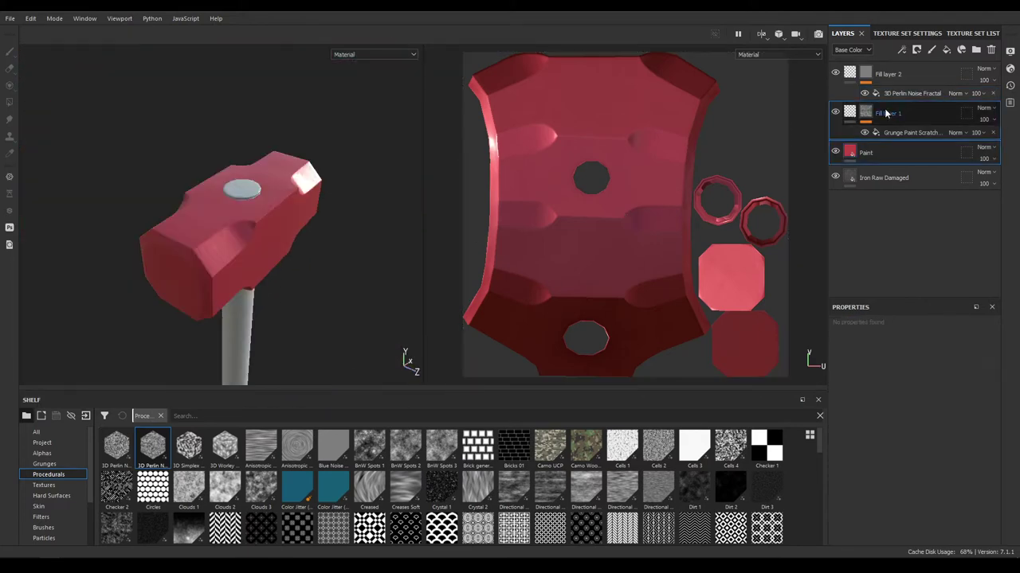
ctrl+click(894, 81)
key(ctrl+g)
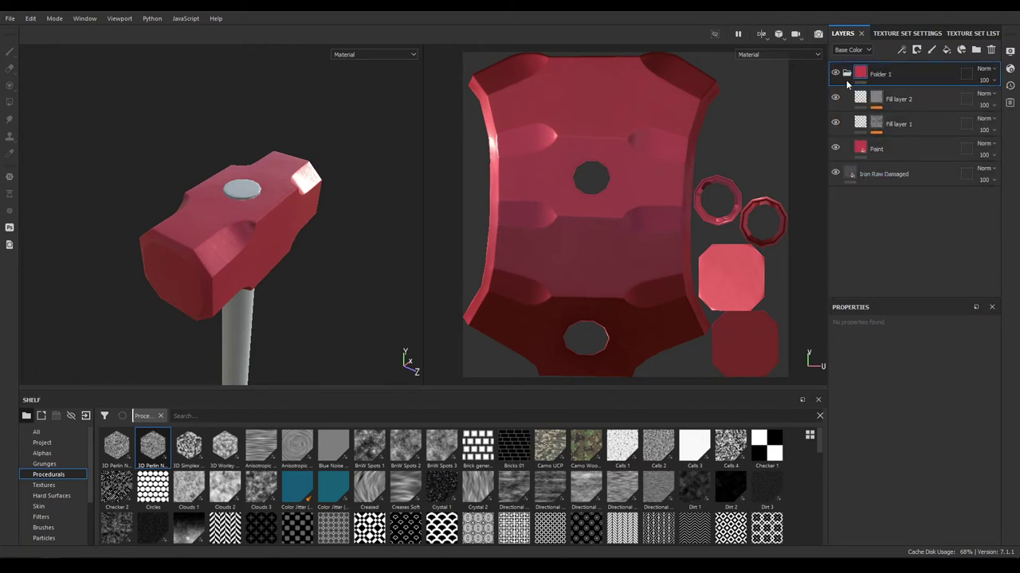
double_click(881, 75)
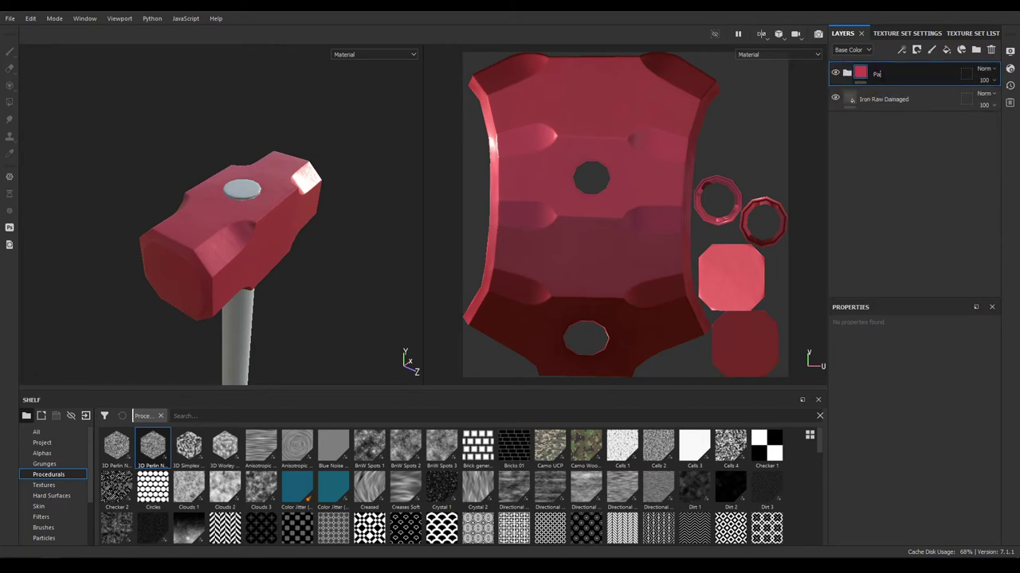
Find the "paint" smart masks and apply the Paint Subtle smart mask to the Paint folder
scroll(261, 317, up, 5)
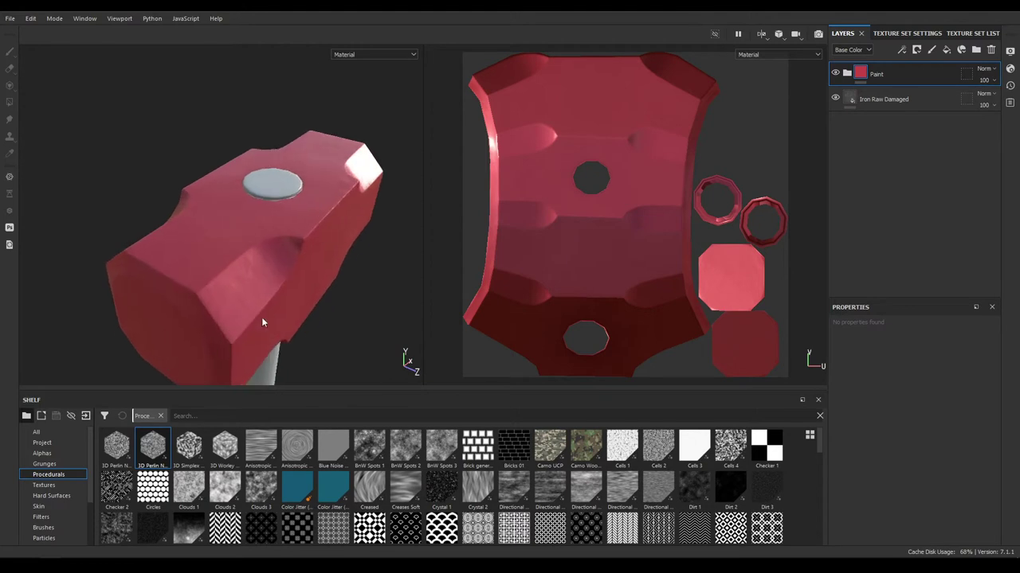
alt+drag(271, 270, 257, 273)
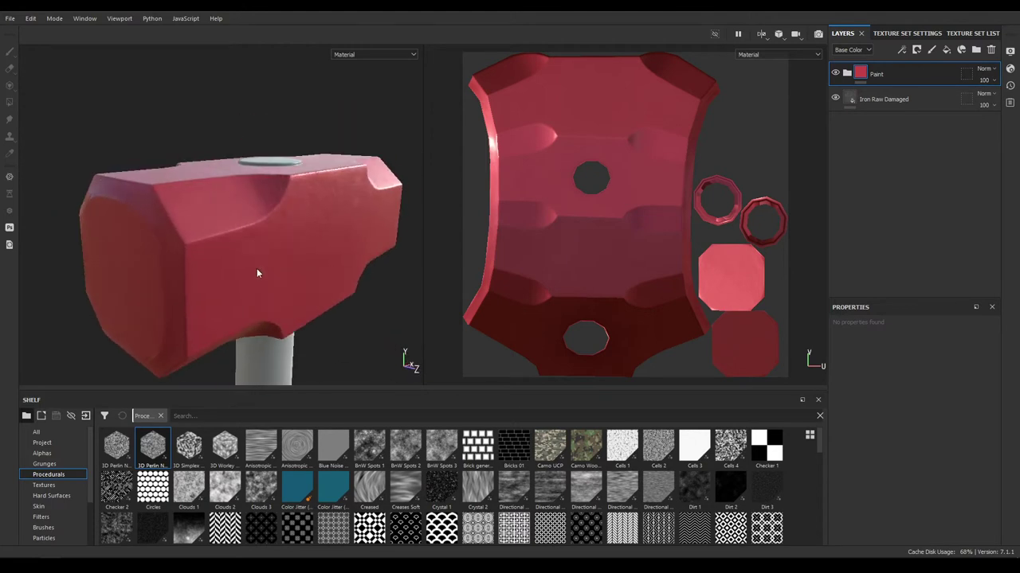
scroll(52, 509, down, 2)
click(49, 517)
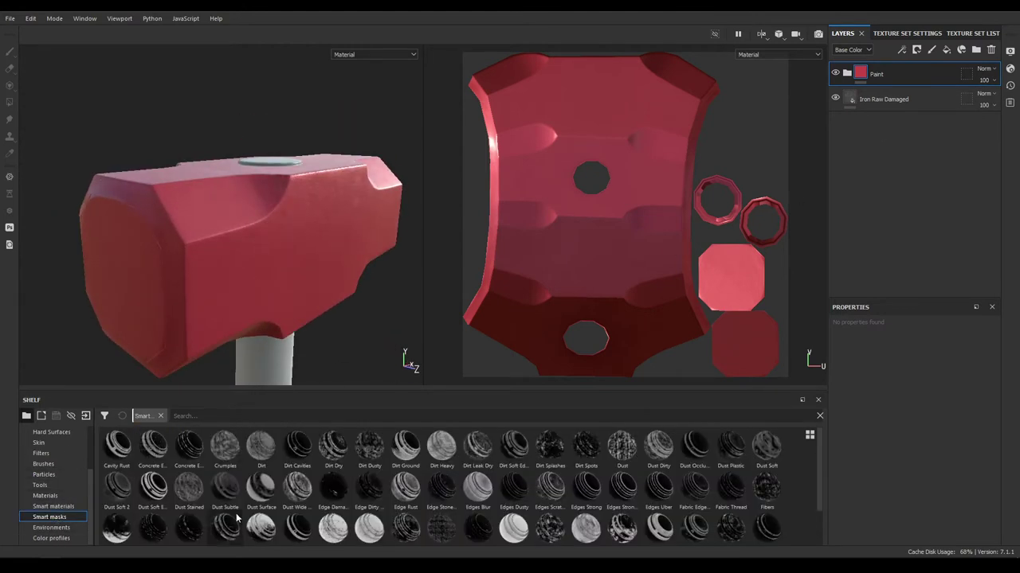
click(319, 416)
text(paint)
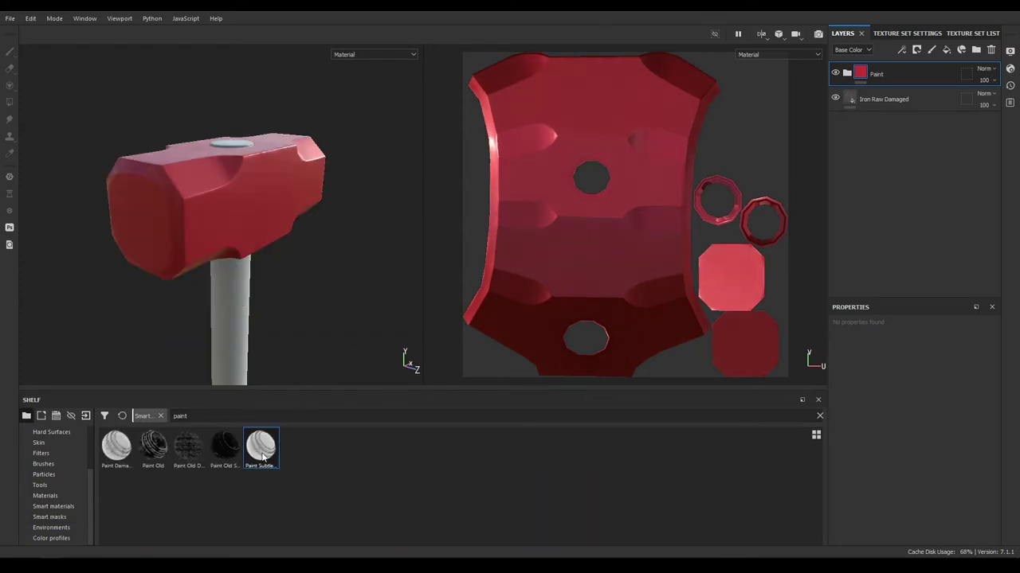
drag(1009, 243, 890, 76)
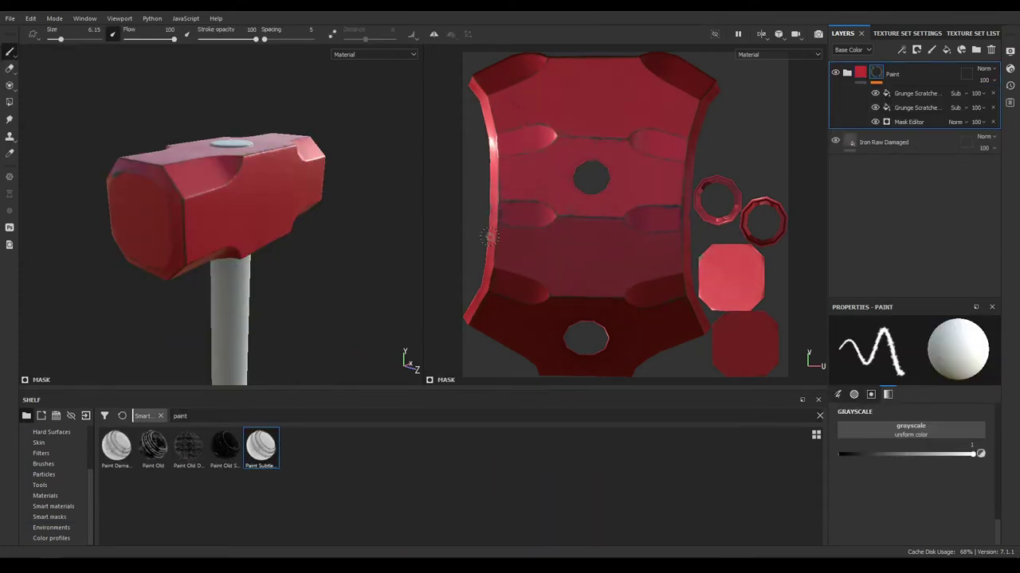
Set the Paint folder's Mask Editor generator to Global Balance 0.3 and Global Contrast 0.7
click(911, 121)
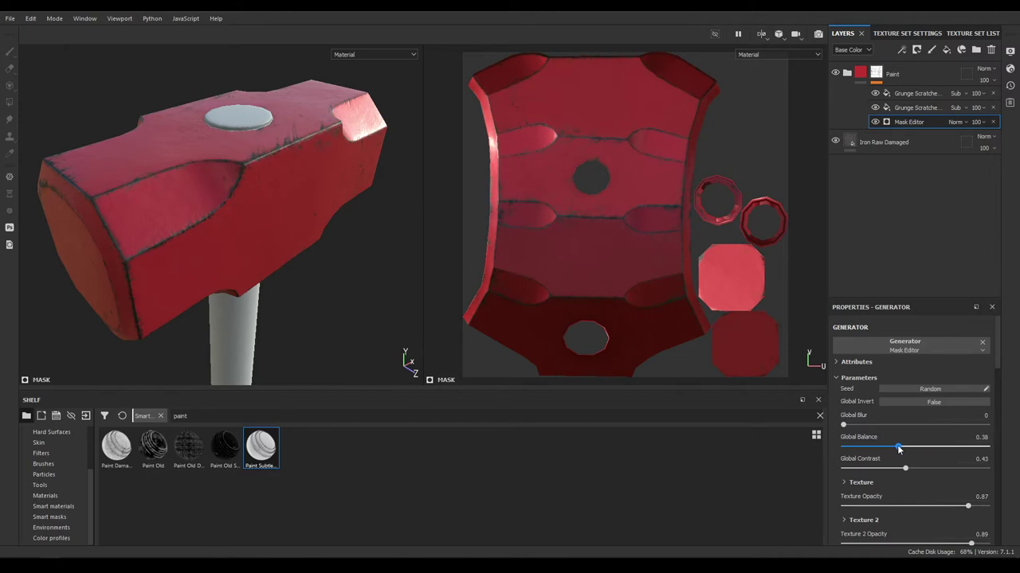
drag(890, 447, 893, 447)
drag(903, 467, 922, 468)
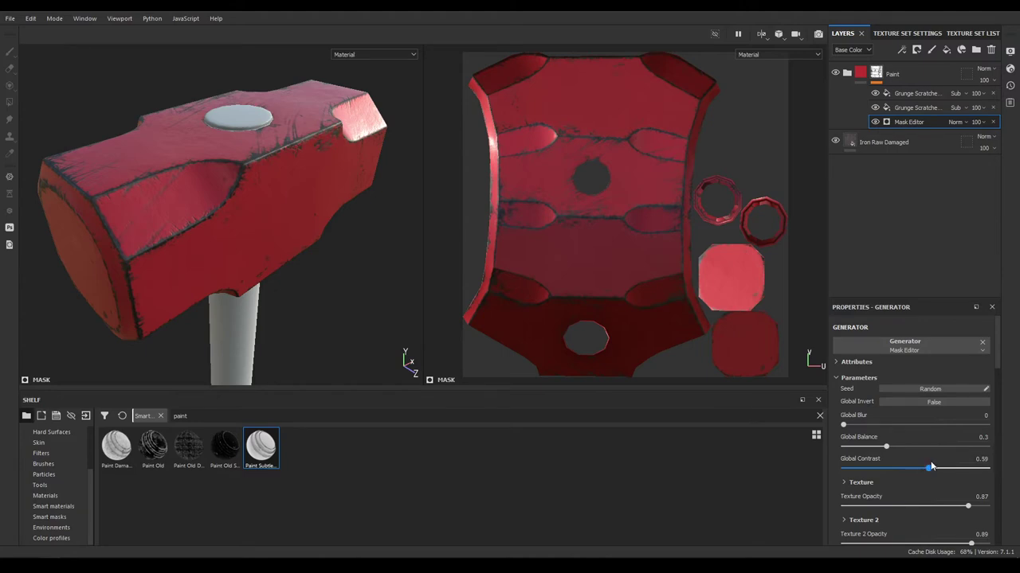
click(965, 458)
key(Return)
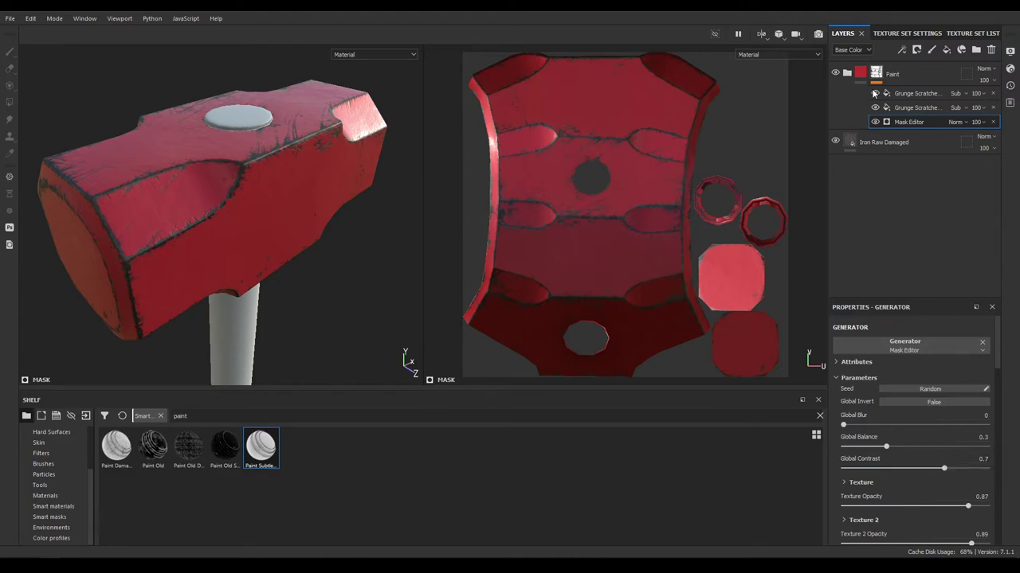
Set the Balance of the Grunge Scratches Dirty fill in the Paint folder's mask to 0.47
click(921, 107)
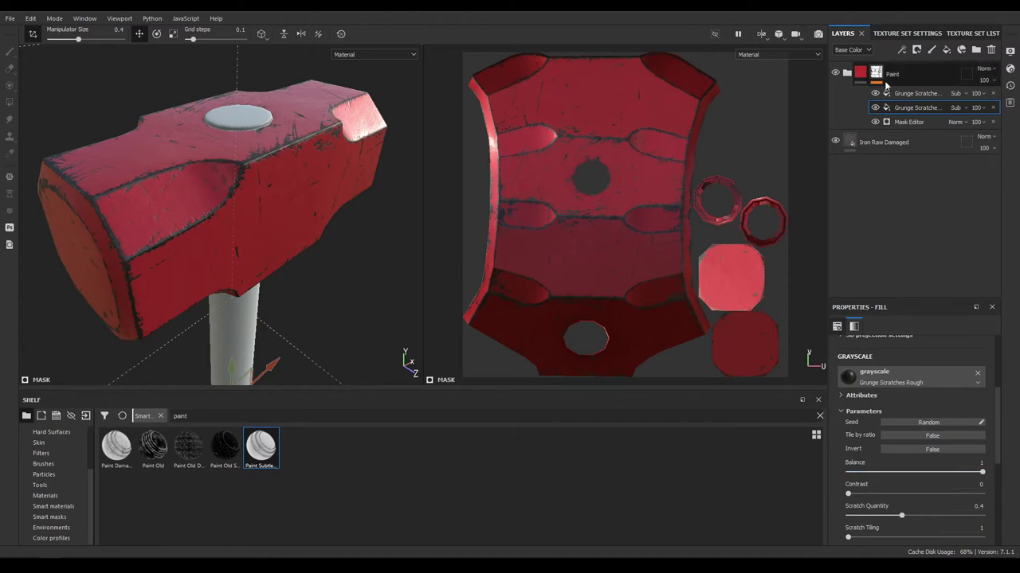
click(953, 94)
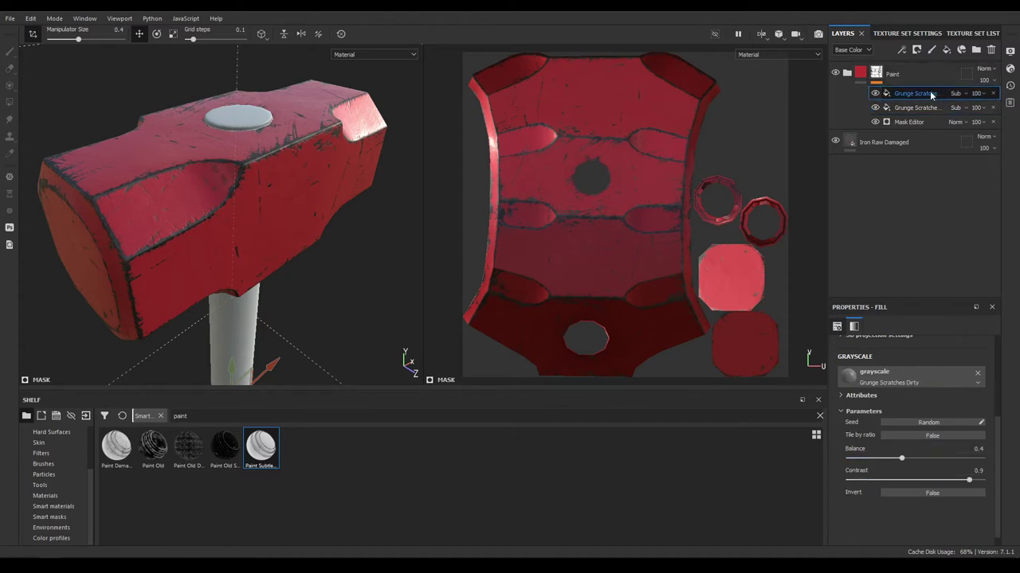
drag(904, 458, 911, 460)
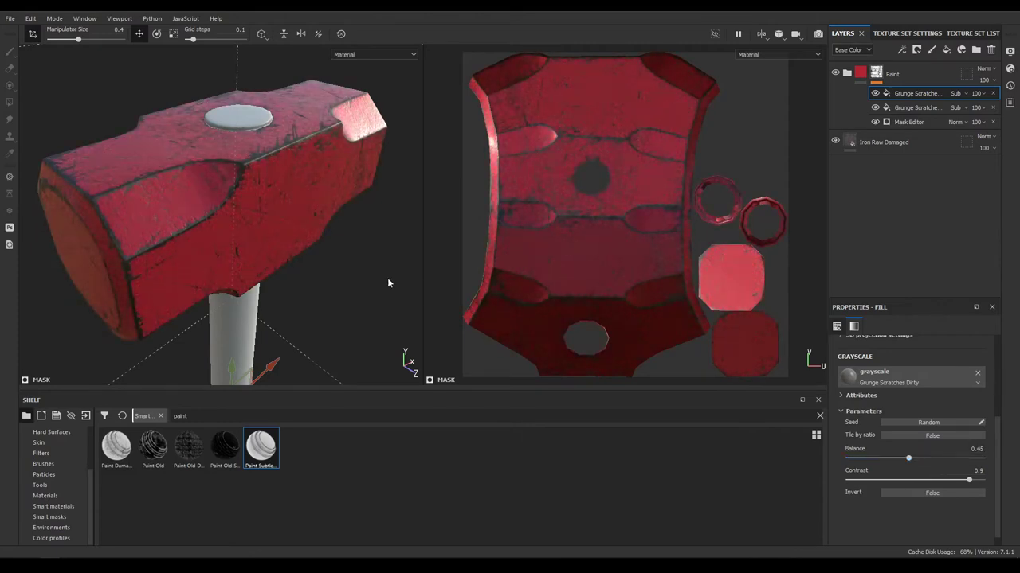
alt+drag(311, 238, 293, 358)
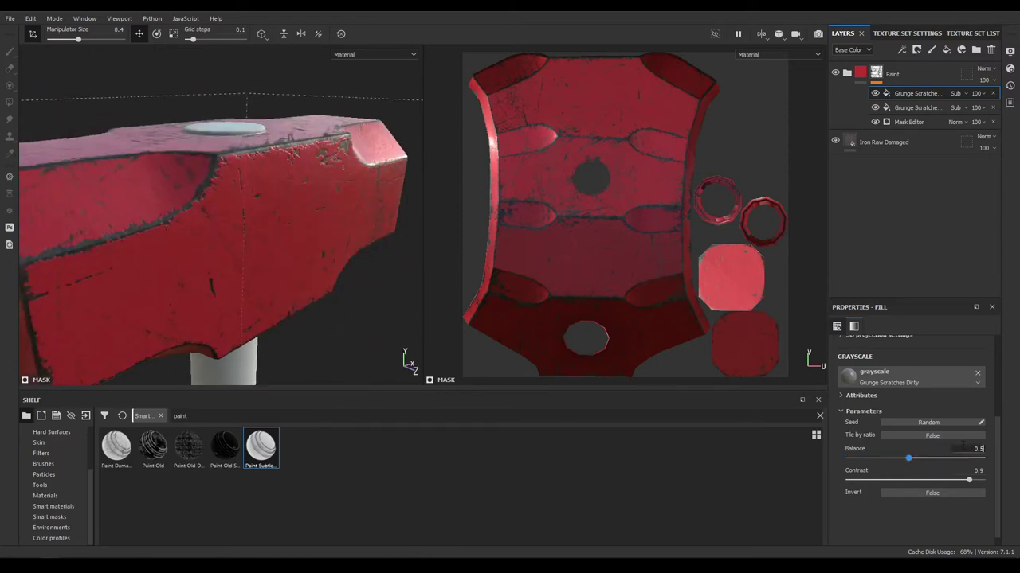
key(Return)
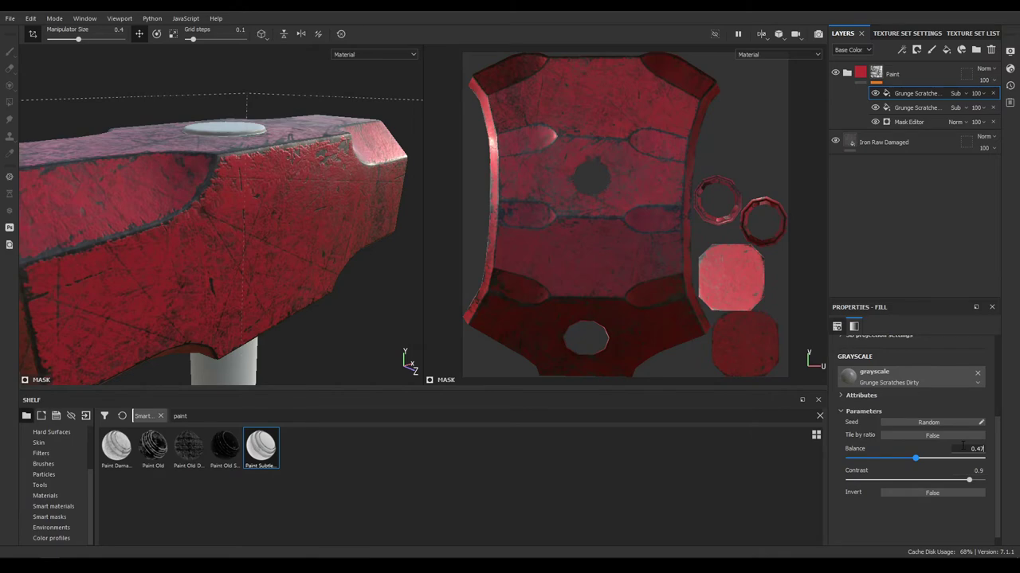
key(Return)
Expand the Paint folder and change the Paint fill layer's base color to a brighter red
alt+drag(272, 227, 263, 254)
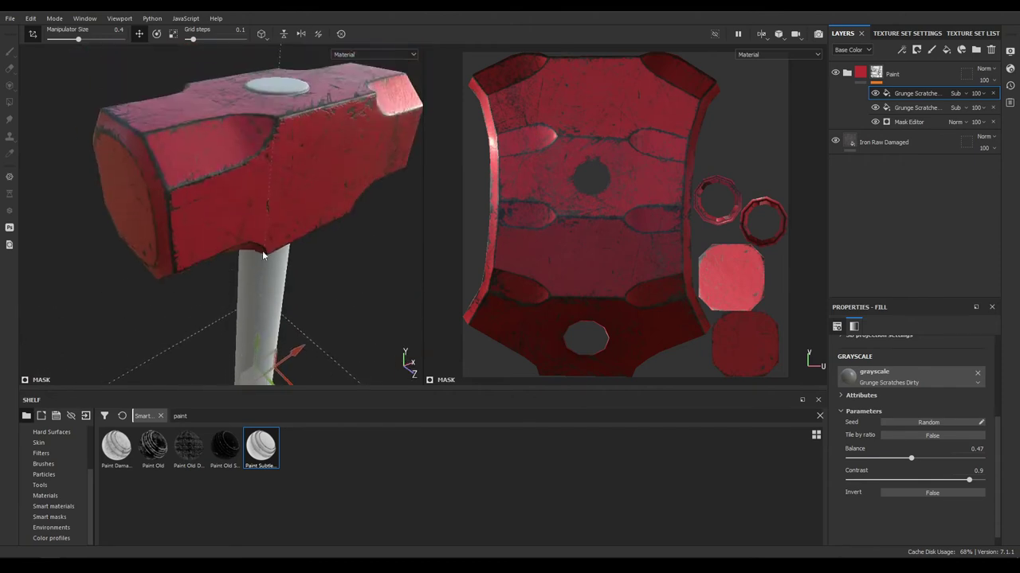
alt+right_drag(263, 253, 312, 246)
mouse_move(312, 245)
alt+mouse_down()
mouse_move(321, 216)
mouse_move(274, 201)
mouse_move(335, 233)
mouse_move(338, 246)
alt+mouse_up()
click(846, 73)
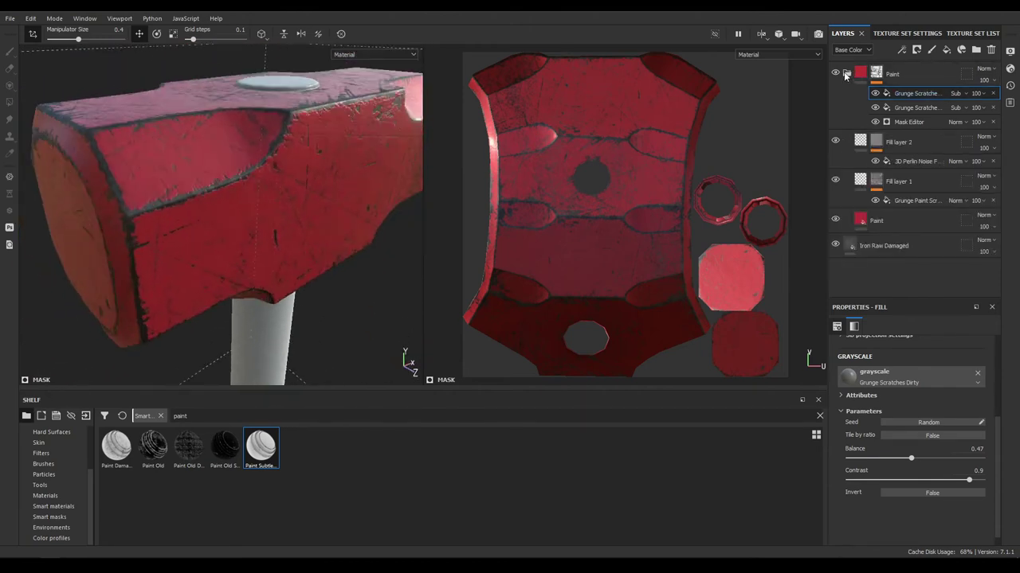
click(845, 74)
click(904, 76)
click(864, 73)
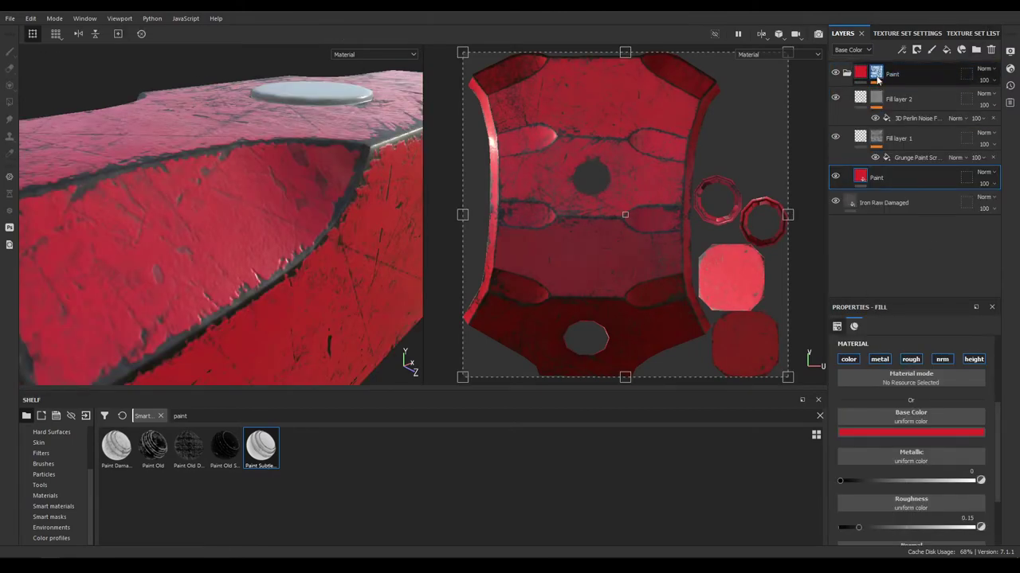
Add a Levels effect to the Paint folder's mask with input levels of 0.454, 0.727 and 0.891
click(876, 74)
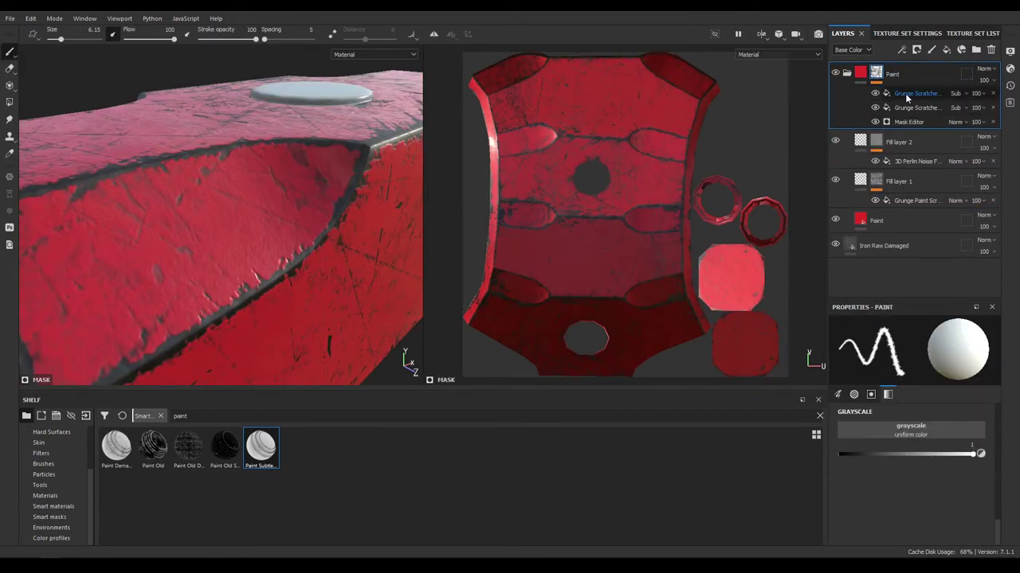
click(910, 93)
right_click(909, 94)
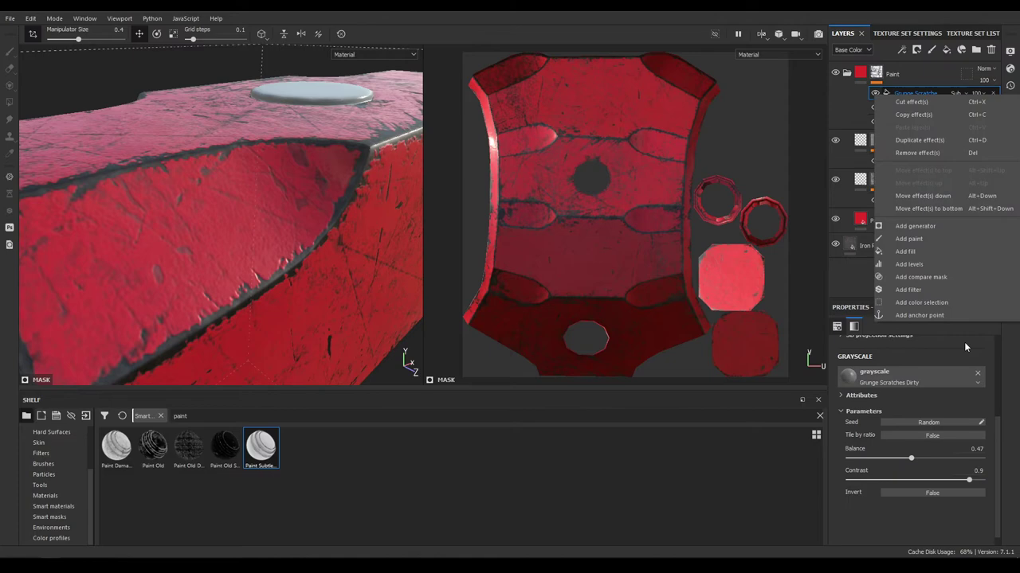
click(897, 268)
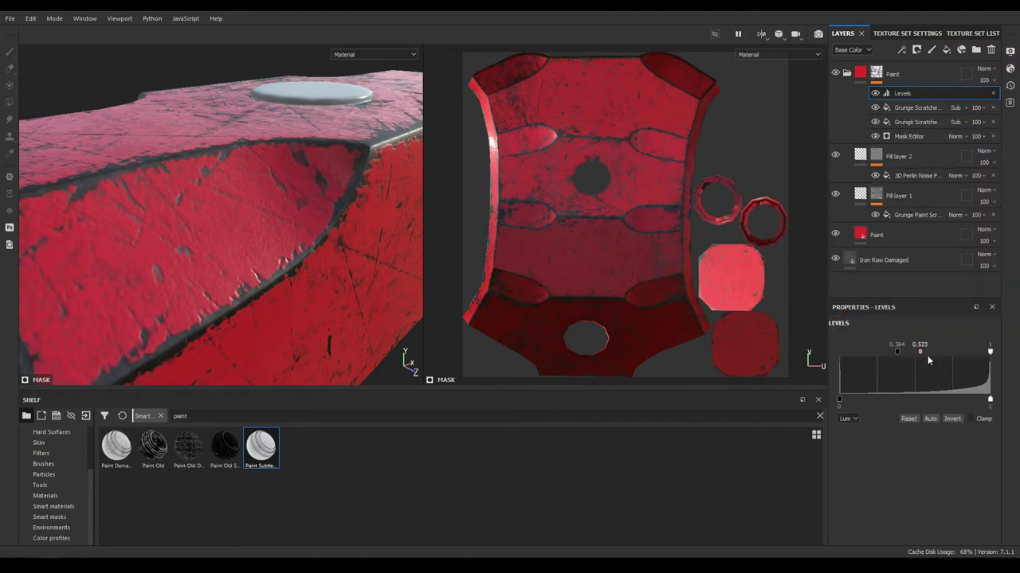
drag(927, 355, 974, 357)
drag(909, 354, 887, 359)
scroll(255, 141, down, 2)
alt+drag(254, 140, 324, 203)
alt+middle_drag(324, 202, 323, 189)
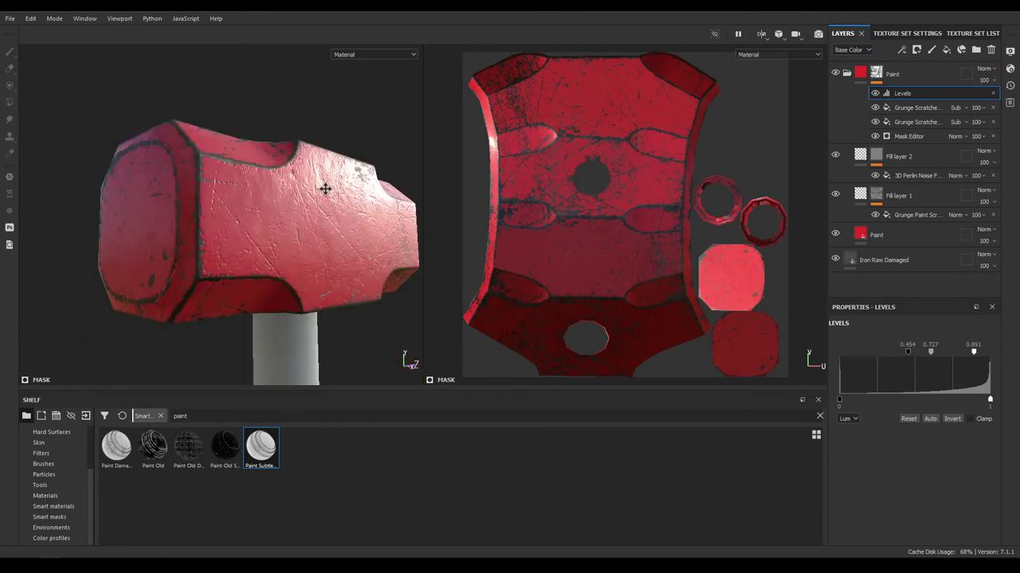
Add the Rust Fine material as a new layer above the Paint folder
alt+drag(323, 189, 296, 203)
scroll(291, 141, down, 1)
alt+drag(291, 140, 307, 204)
scroll(310, 229, up, 1)
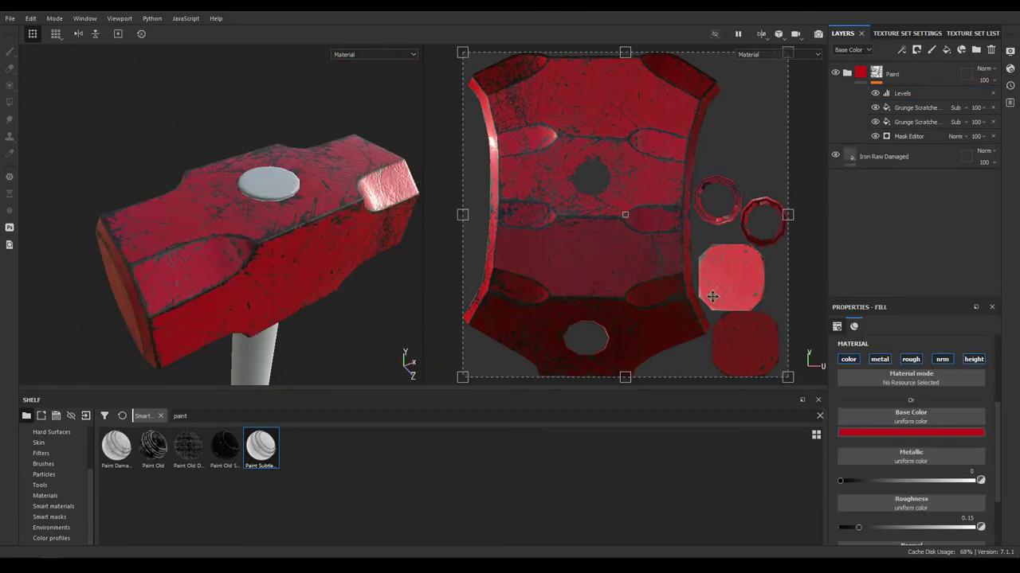
click(56, 496)
scroll(511, 531, down, 3)
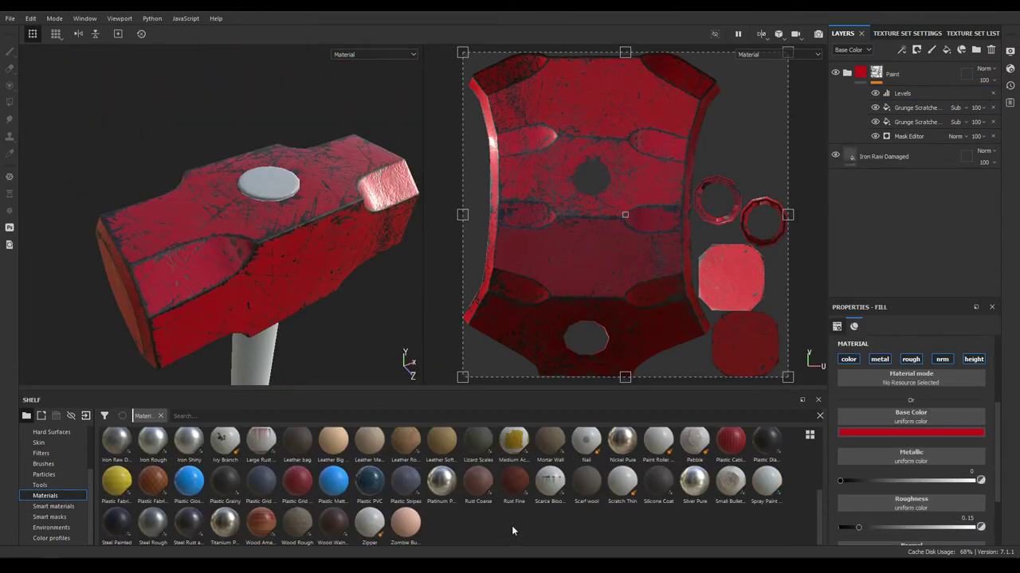
mouse_move(512, 492)
mouse_down()
mouse_move(978, 79)
mouse_move(904, 65)
mouse_move(912, 70)
mouse_up()
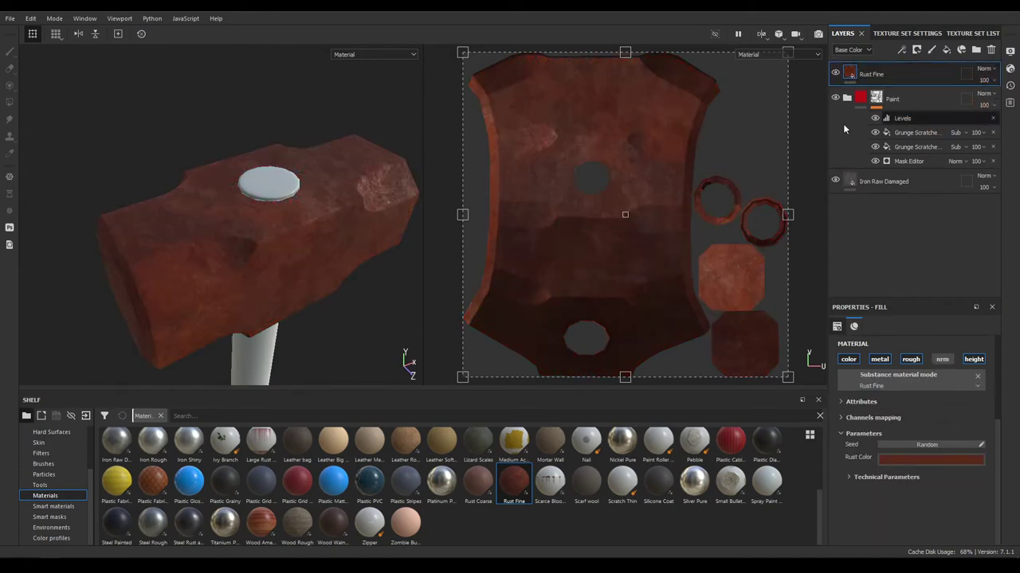
Give the Rust Fine layer a black mask driven by a Dripping Rust generator
right_click(901, 73)
click(934, 91)
right_click(939, 93)
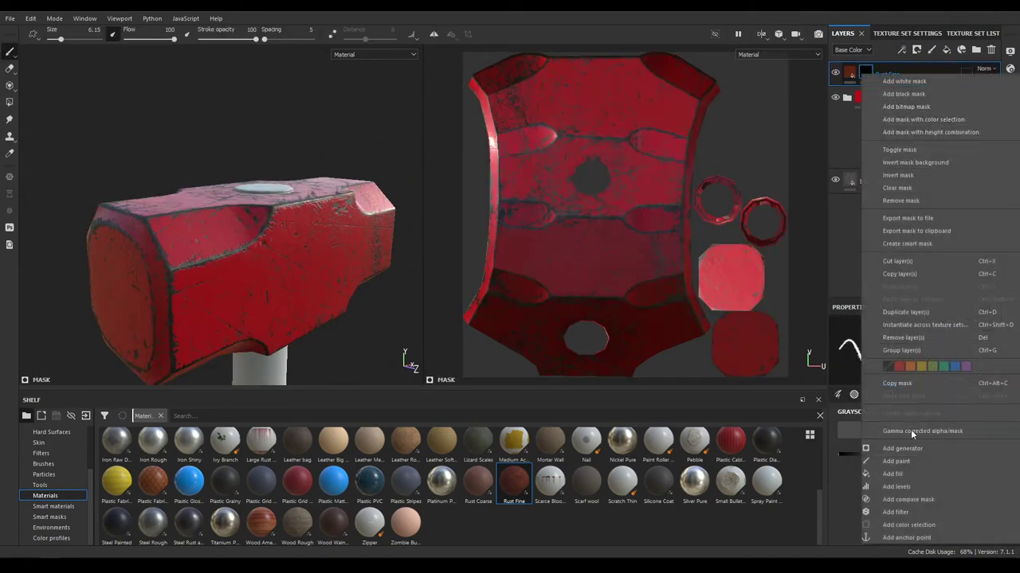
click(903, 450)
click(908, 346)
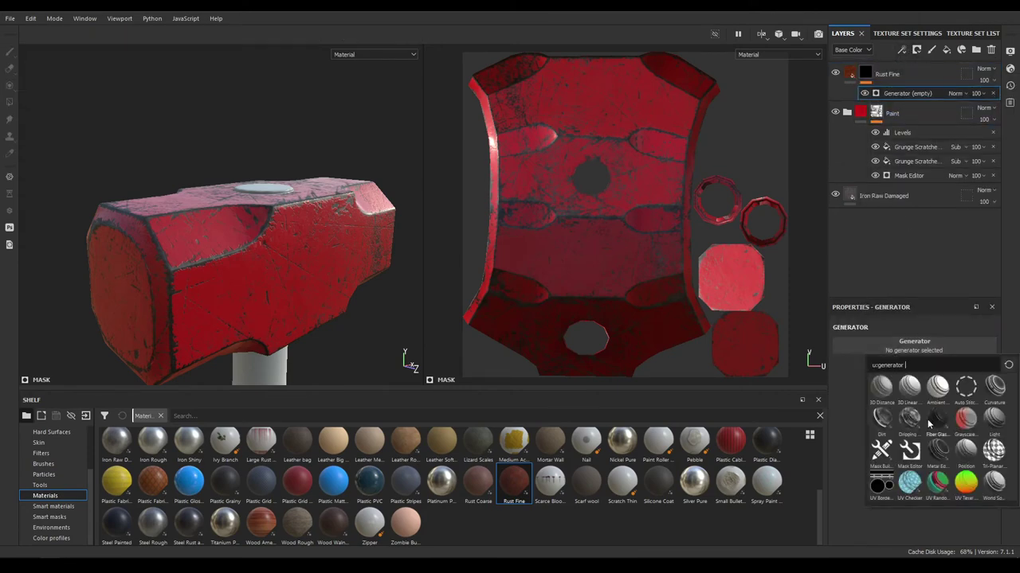
click(911, 425)
Set the Dripping Rust generator to Rust Spreading 0.71, Rust Contrast 0.8 and Drips Intensity 0.6
alt+drag(221, 249, 311, 230)
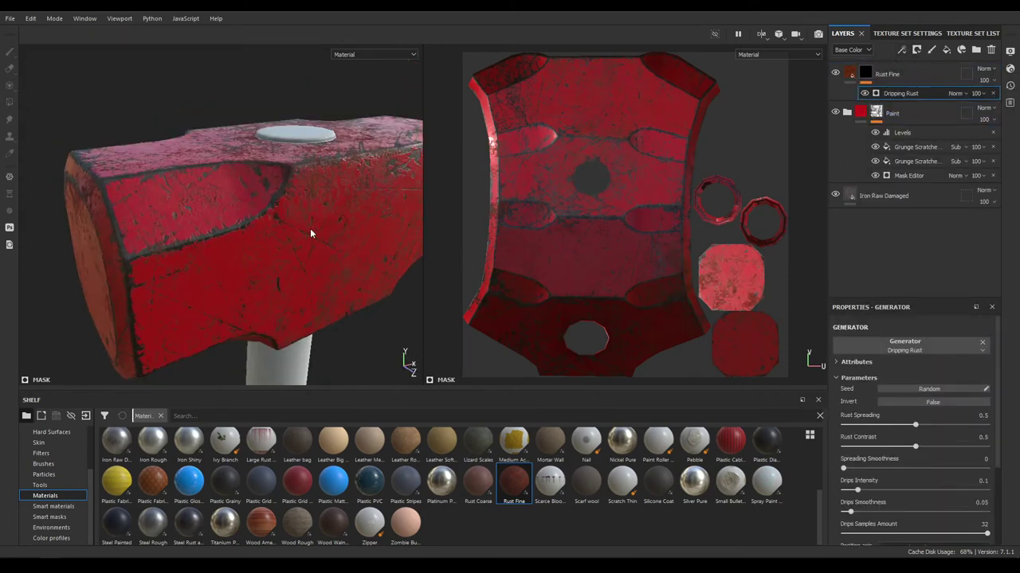
alt+right_drag(311, 230, 301, 308)
alt+drag(301, 308, 315, 239)
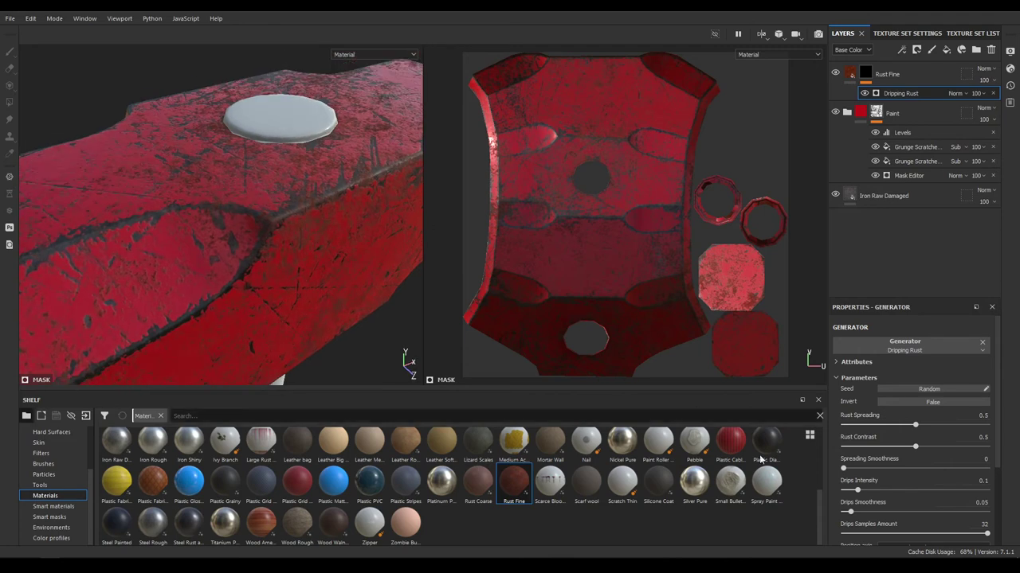
drag(924, 426, 950, 426)
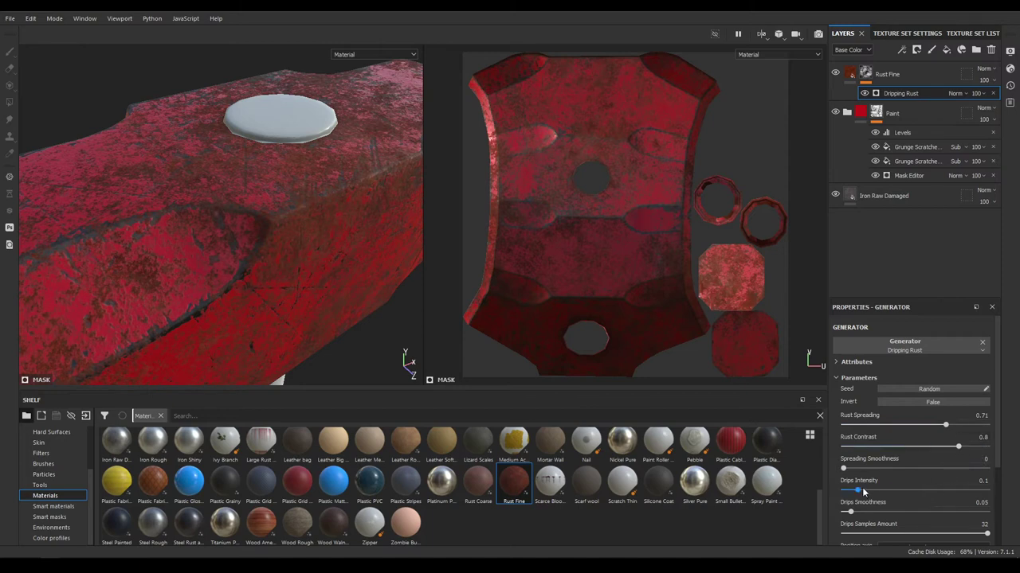
drag(862, 493, 922, 490)
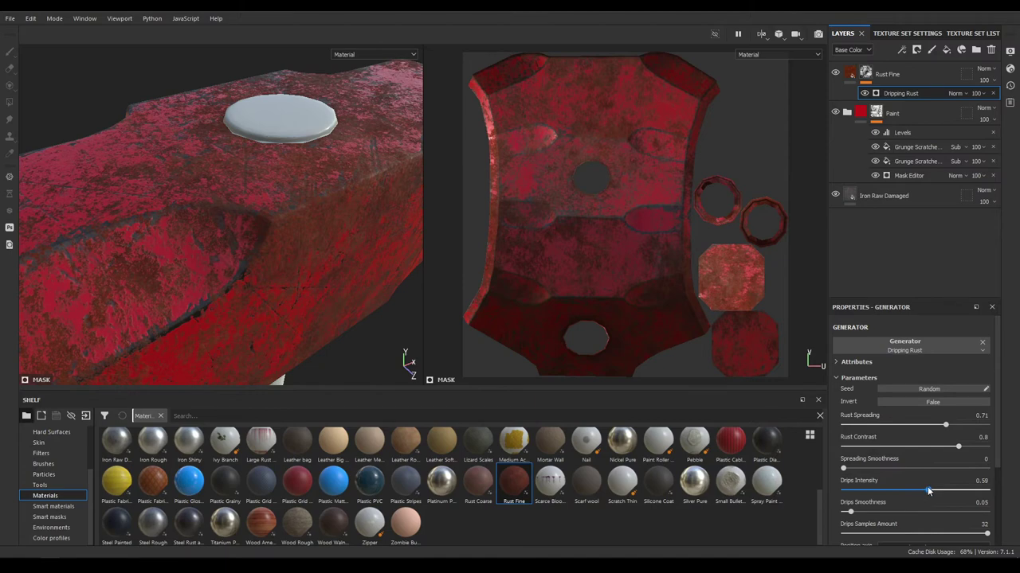
alt+drag(278, 324, 297, 195)
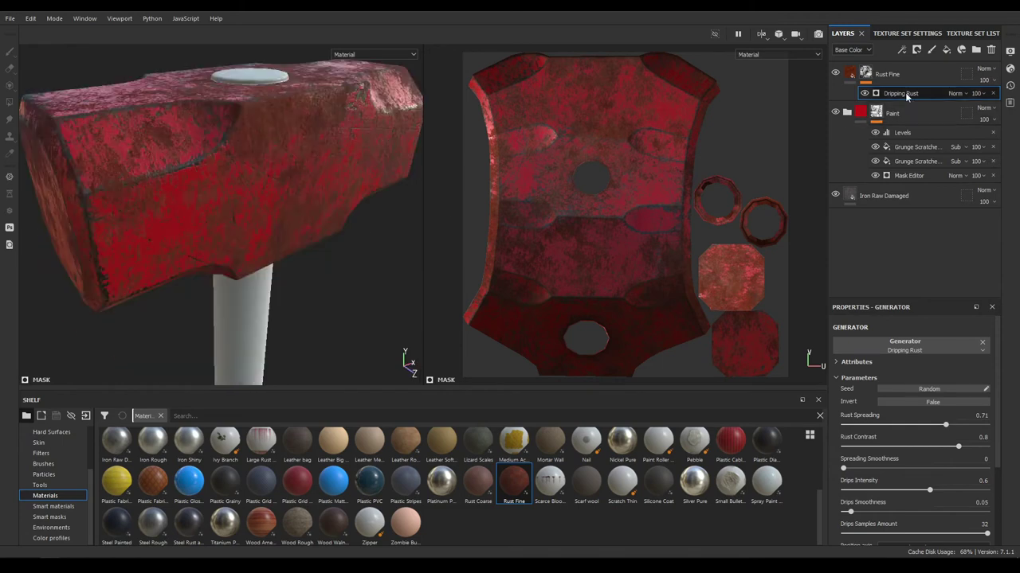
Add a paint effect above the Dripping Rust generator in the Rust Fine layer's mask
right_click(906, 95)
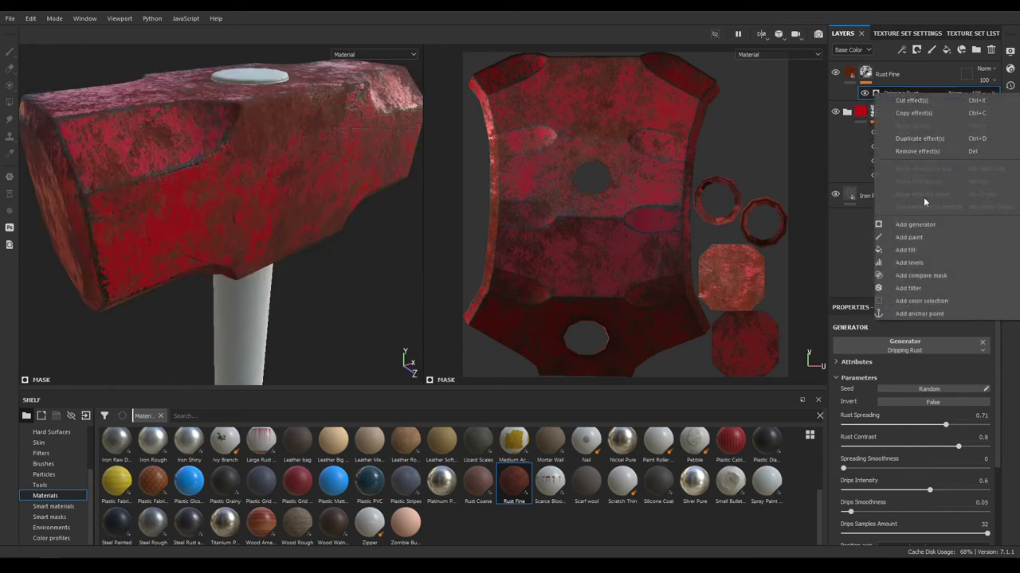
click(909, 237)
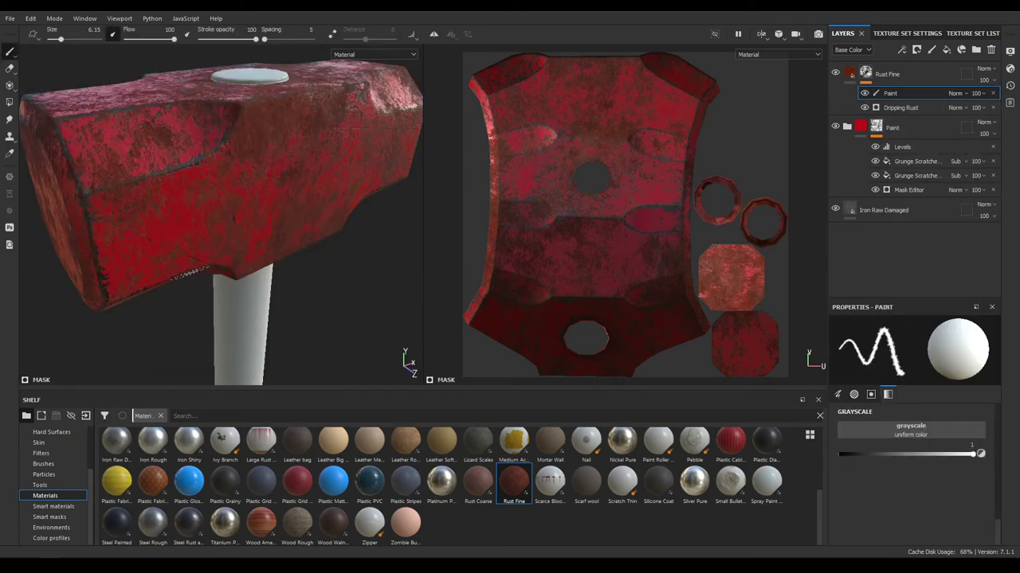
Set the mask brush to black, size 21.88, stroke opacity 88 and flow 78, and paint away rust on the hammer head's front side
key(x)
ctrl+right_drag(212, 227, 291, 207)
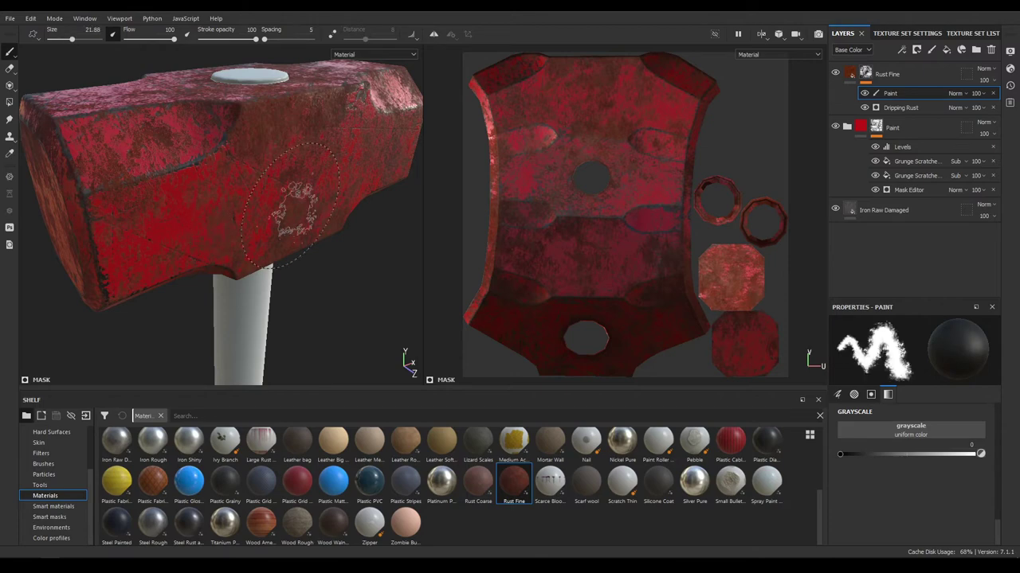
mouse_move(291, 188)
alt+mouse_down()
mouse_move(265, 191)
mouse_move(251, 147)
mouse_move(296, 191)
alt+mouse_up()
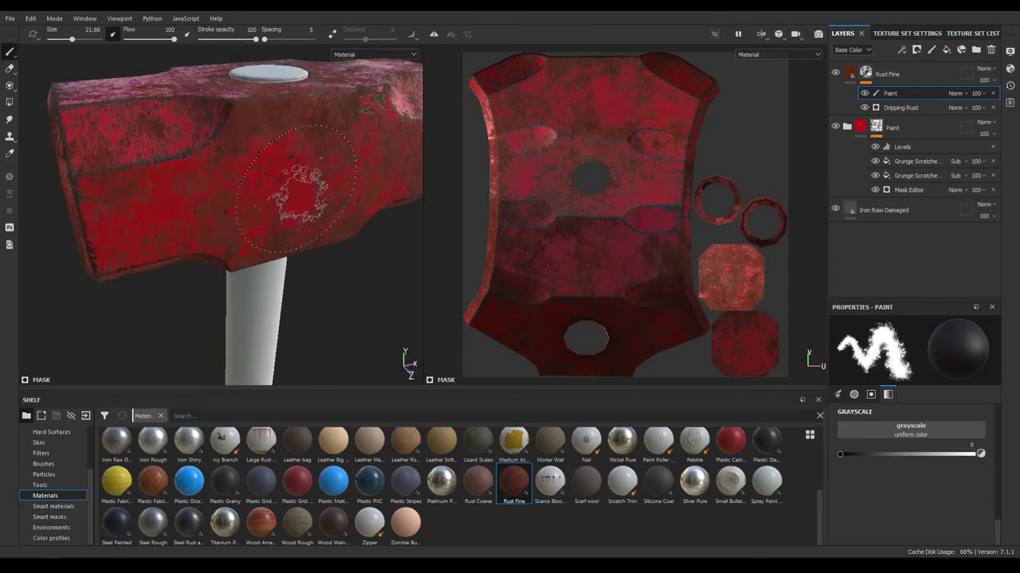
drag(254, 37, 248, 38)
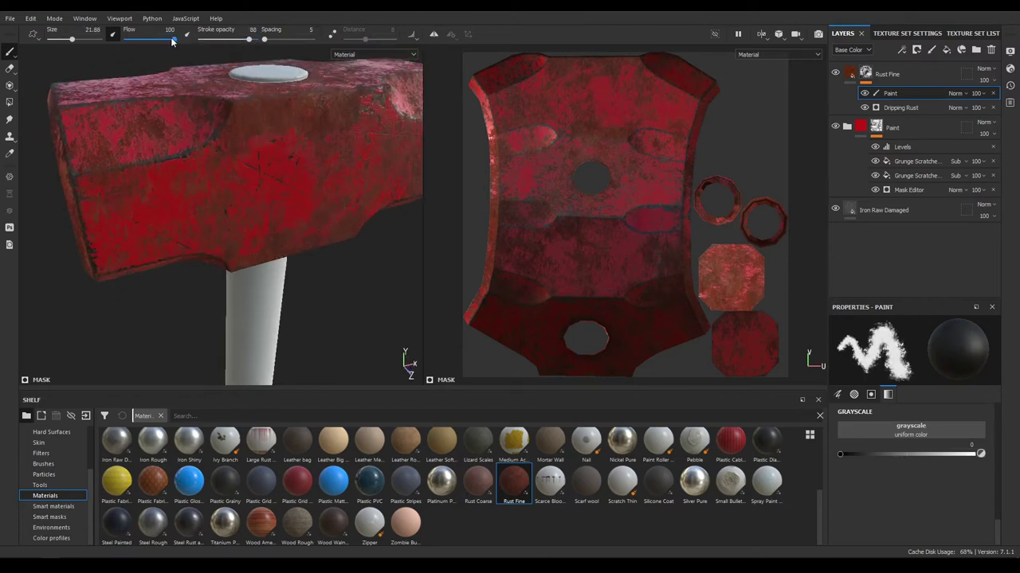
drag(172, 41, 163, 40)
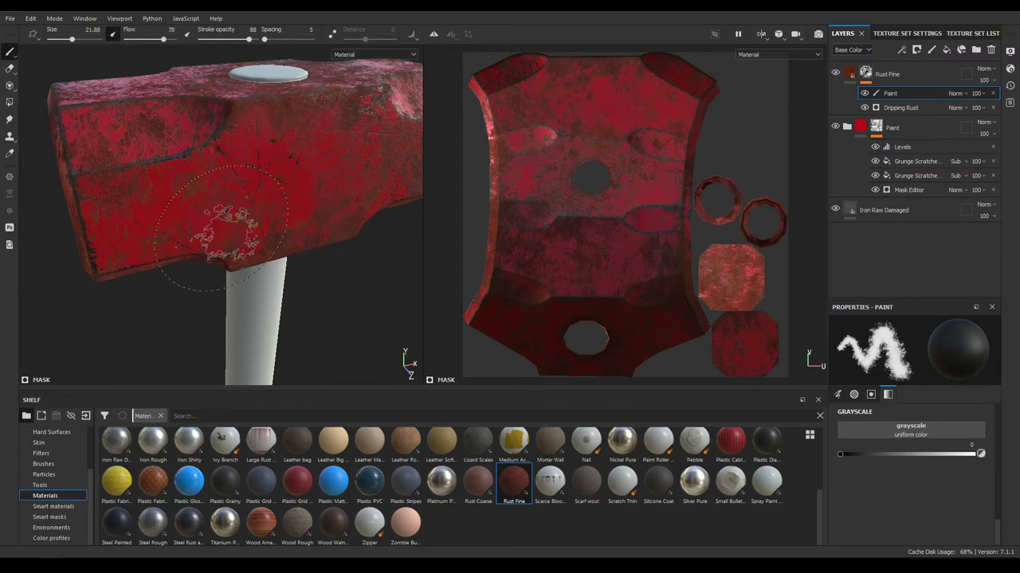
Paint black into the Rust Fine mask to thin the rust across the head's front side and top around the handle hole
alt+drag(76, 164, 119, 163)
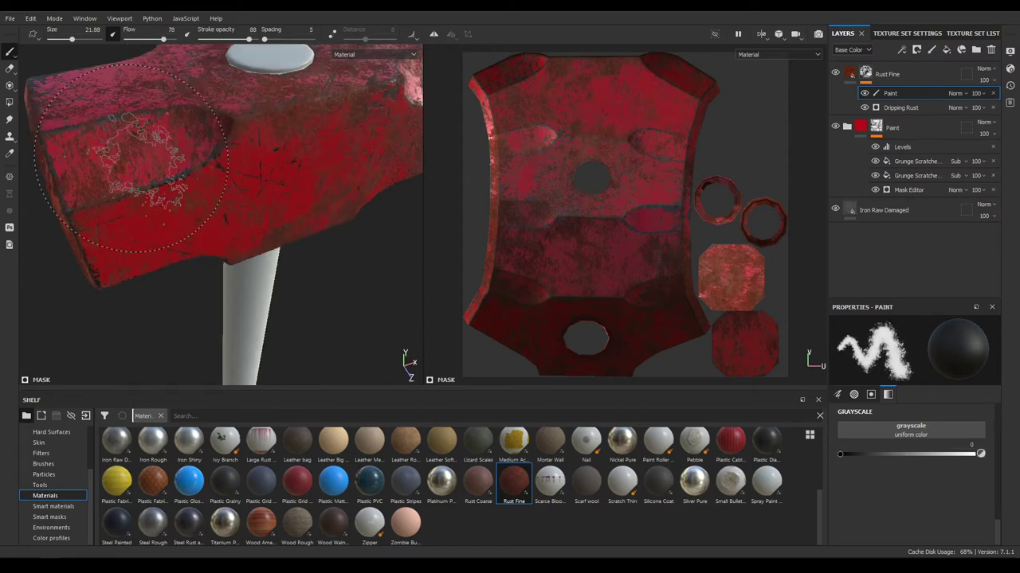
alt+drag(271, 215, 221, 183)
alt+middle_drag(225, 185, 166, 181)
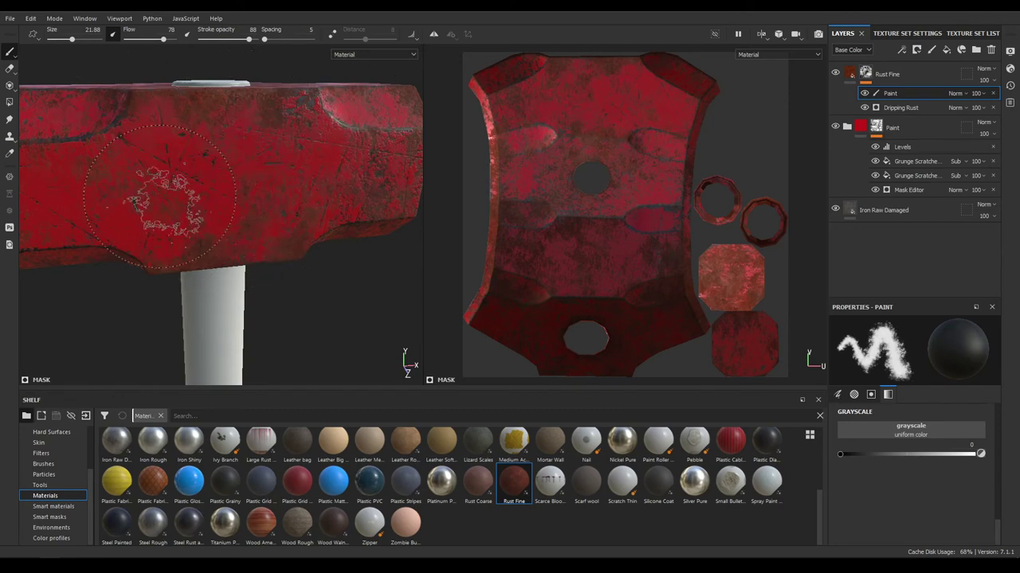
alt+drag(170, 205, 251, 266)
alt+drag(180, 165, 189, 170)
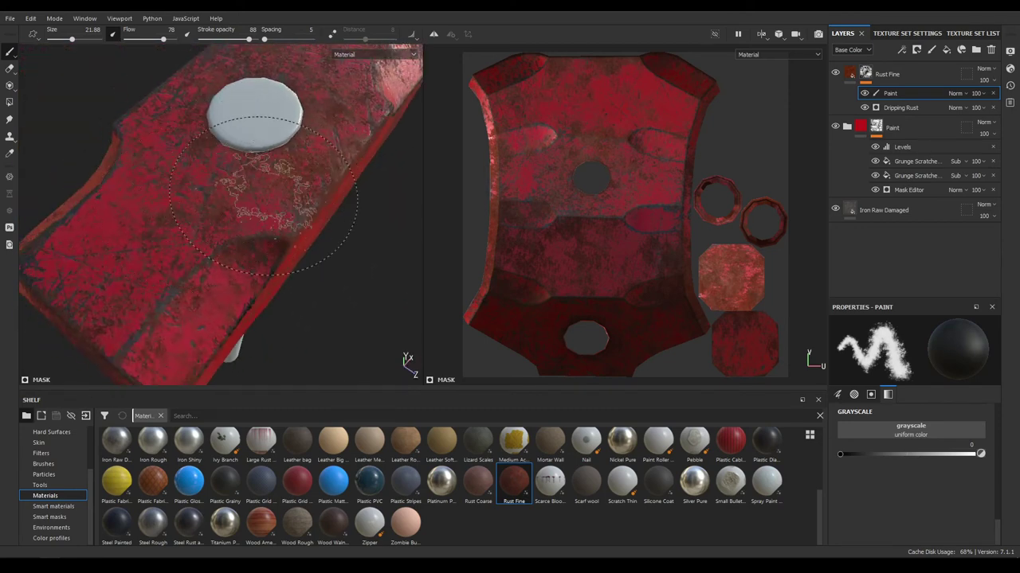
mouse_move(227, 275)
alt+mouse_down()
mouse_move(180, 227)
mouse_move(250, 196)
alt+mouse_up()
alt+middle_drag(250, 196, 213, 120)
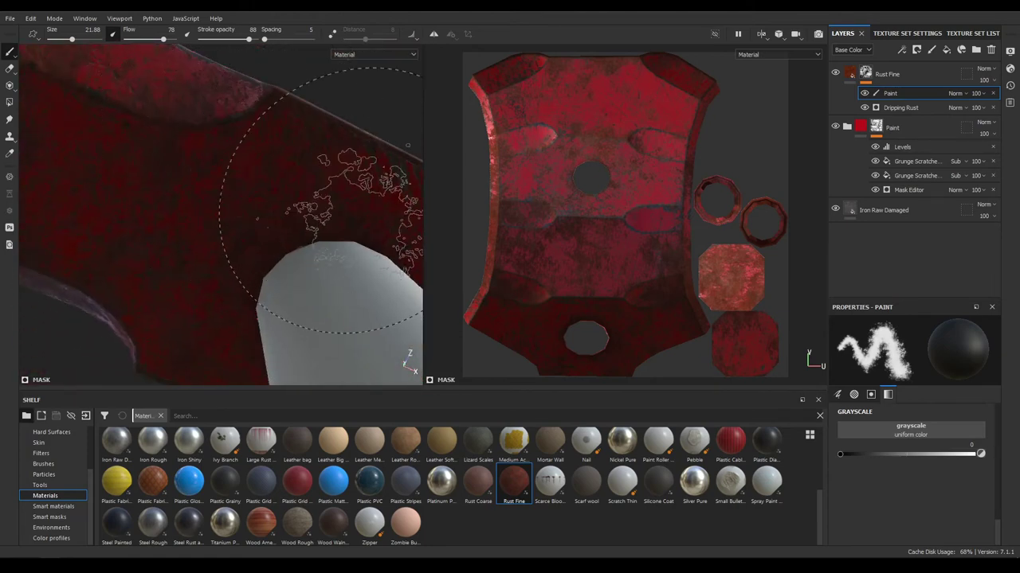
Paint away patches of rust on the head's underside around the handle and on the darker end face
alt+drag(321, 199, 248, 161)
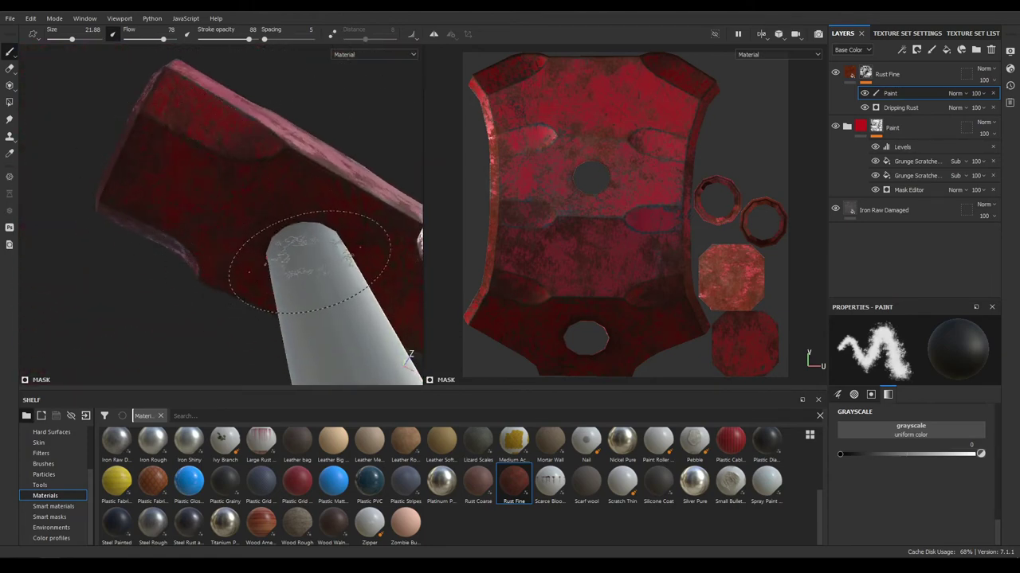
alt+drag(295, 250, 179, 223)
alt+drag(233, 249, 212, 173)
alt+right_drag(211, 173, 190, 243)
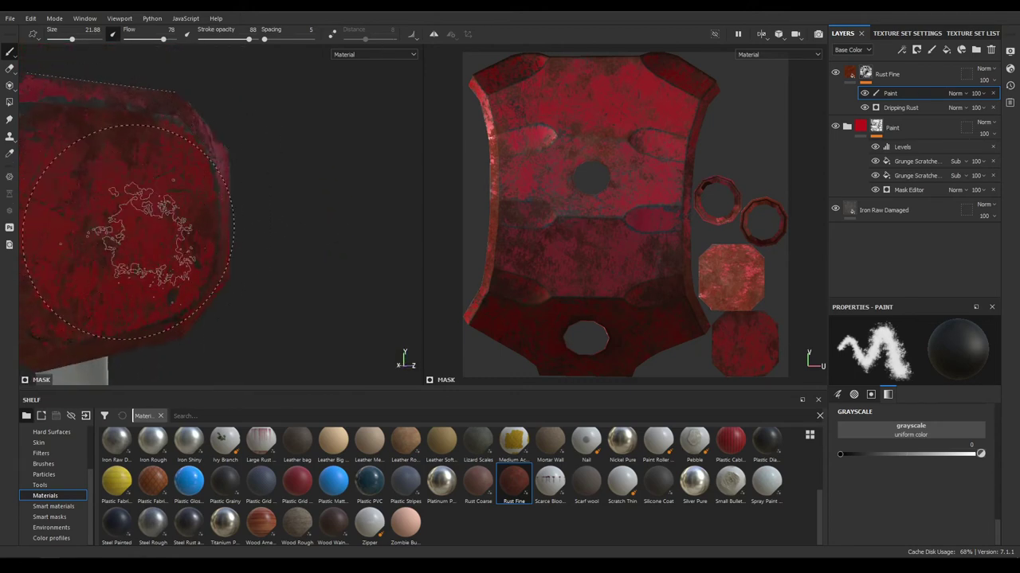
alt+middle_drag(186, 214, 272, 188)
alt+drag(177, 304, 198, 219)
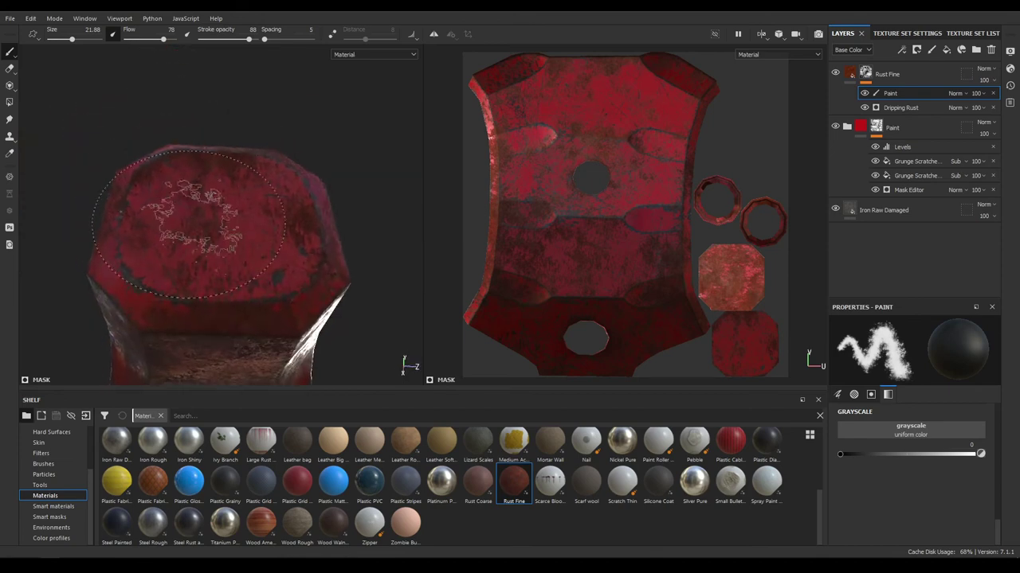
Paint away patches of rust along the back side of the hammer head toward the opposite striking face
alt+drag(200, 277, 159, 219)
alt+right_drag(159, 219, 179, 239)
alt+middle_drag(179, 239, 266, 156)
alt+drag(253, 157, 183, 190)
alt+middle_drag(284, 193, 361, 171)
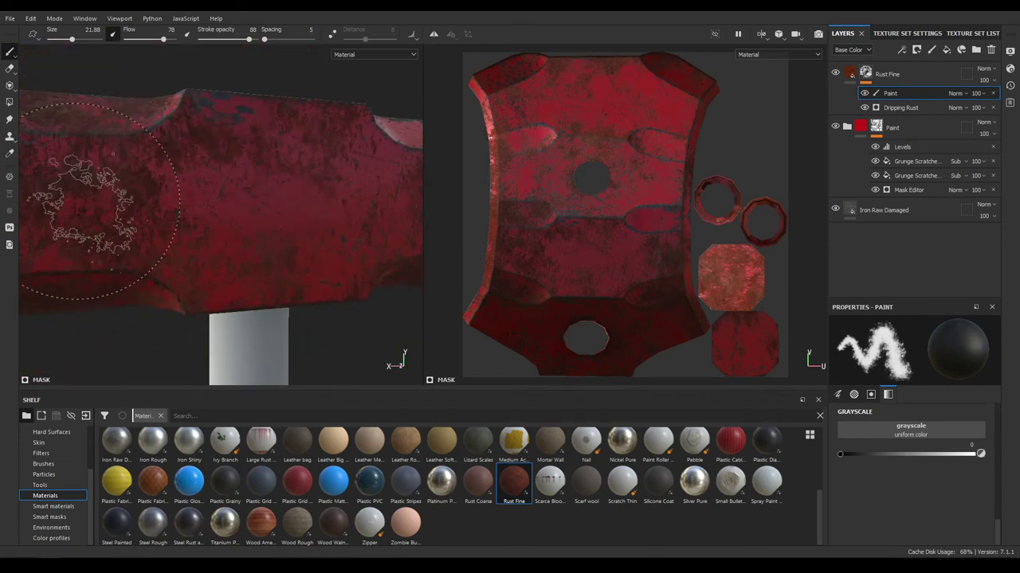
alt+middle_drag(272, 213, 385, 187)
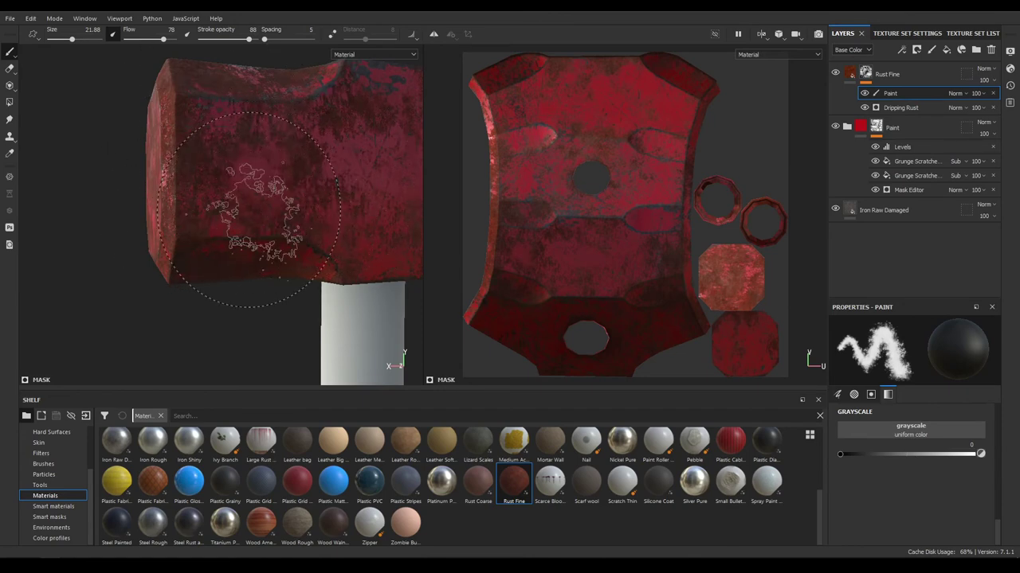
alt+drag(250, 209, 195, 133)
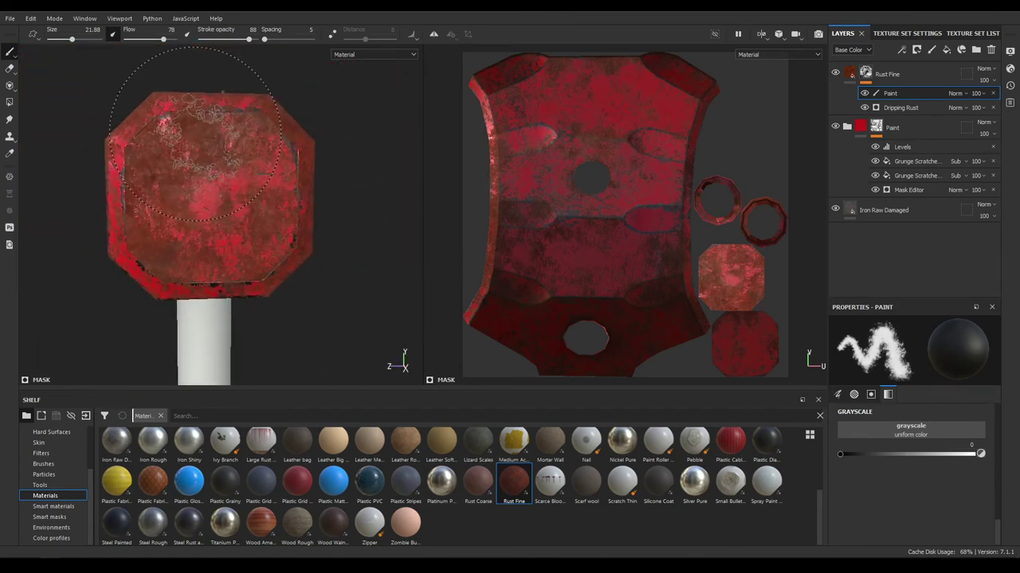
Enlarge the mask brush to size 30 and paint away rust on the octagonal striking face, leaving the brush set to black
ctrl+right_drag(181, 145, 199, 142)
mouse_move(199, 139)
mouse_down()
mouse_move(148, 175)
mouse_move(240, 227)
mouse_move(192, 211)
mouse_move(91, 216)
mouse_move(148, 182)
mouse_move(269, 262)
mouse_move(241, 211)
mouse_move(387, 318)
mouse_move(254, 239)
mouse_move(247, 219)
mouse_up()
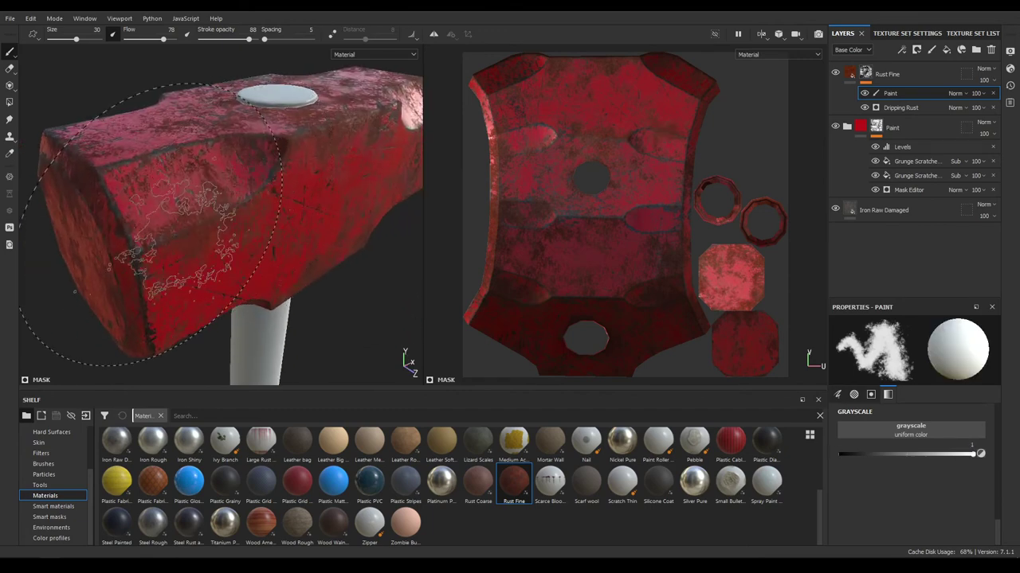
alt+drag(192, 305, 150, 234)
key(x)
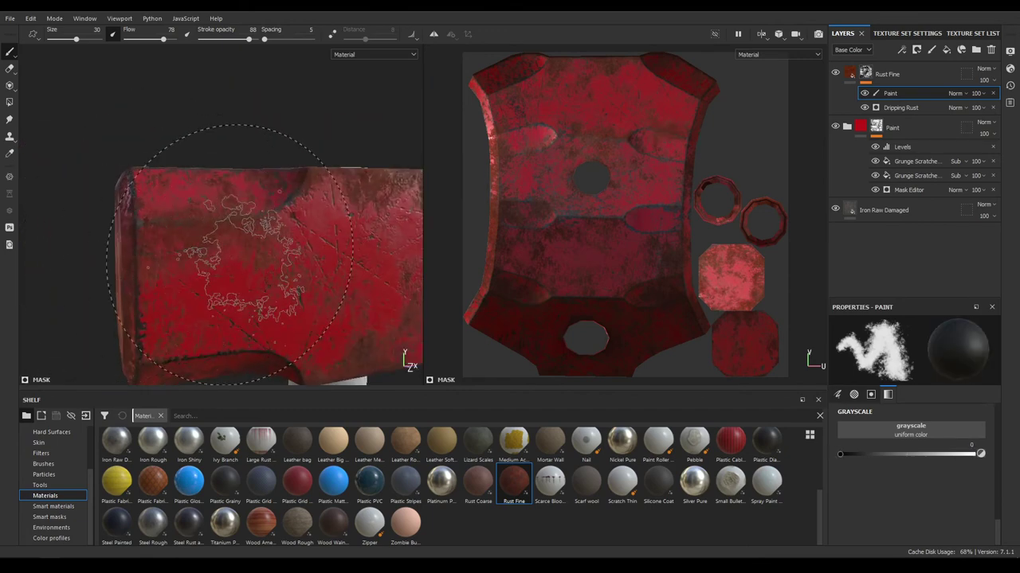
Adjust the Rust Fine layer's Rust Color to a dark reddish brown
click(850, 73)
click(925, 460)
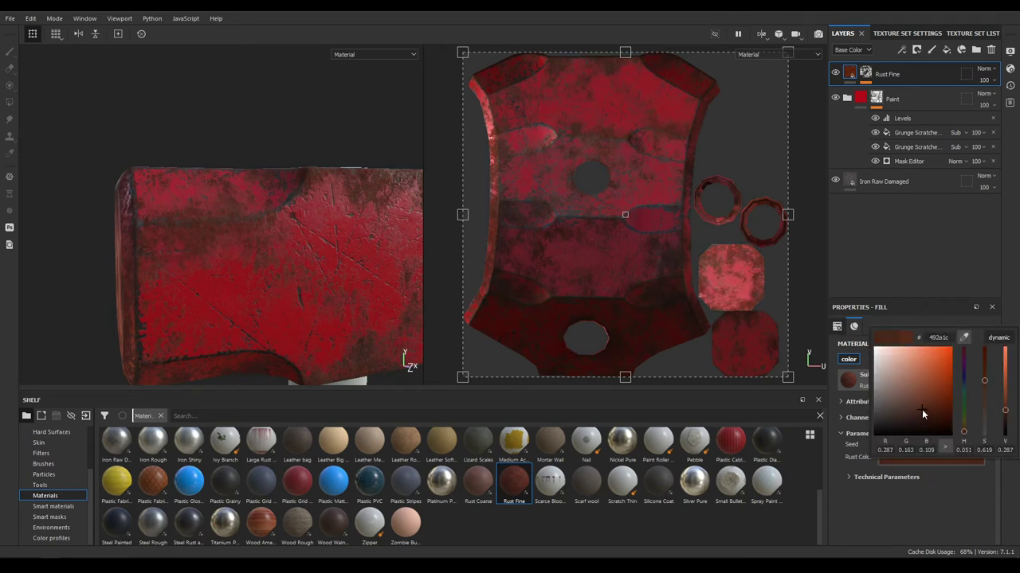
alt+drag(215, 239, 325, 172)
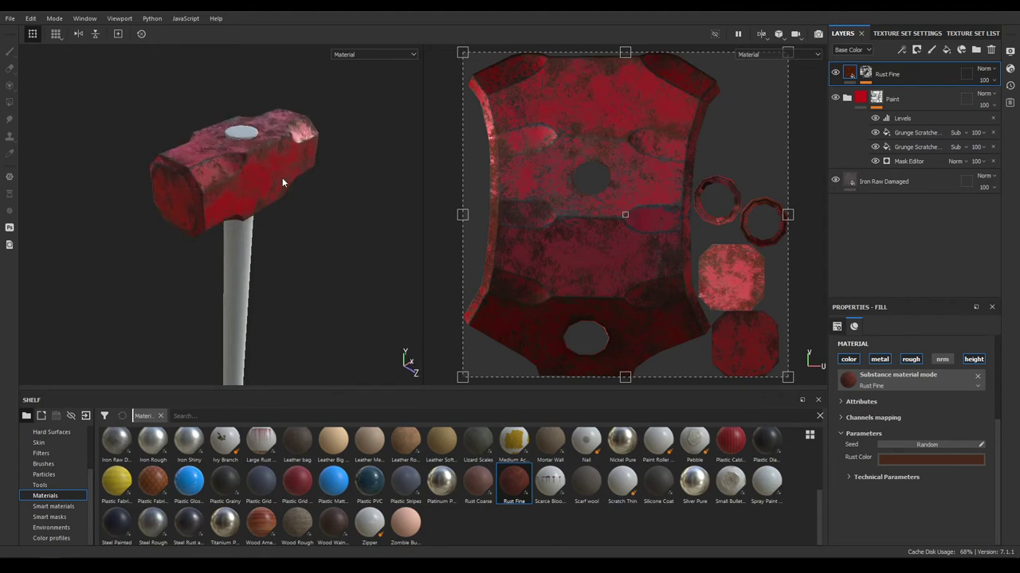
Switch to the Handle texture set and add the Wood Rough material to its empty layer stack
click(974, 33)
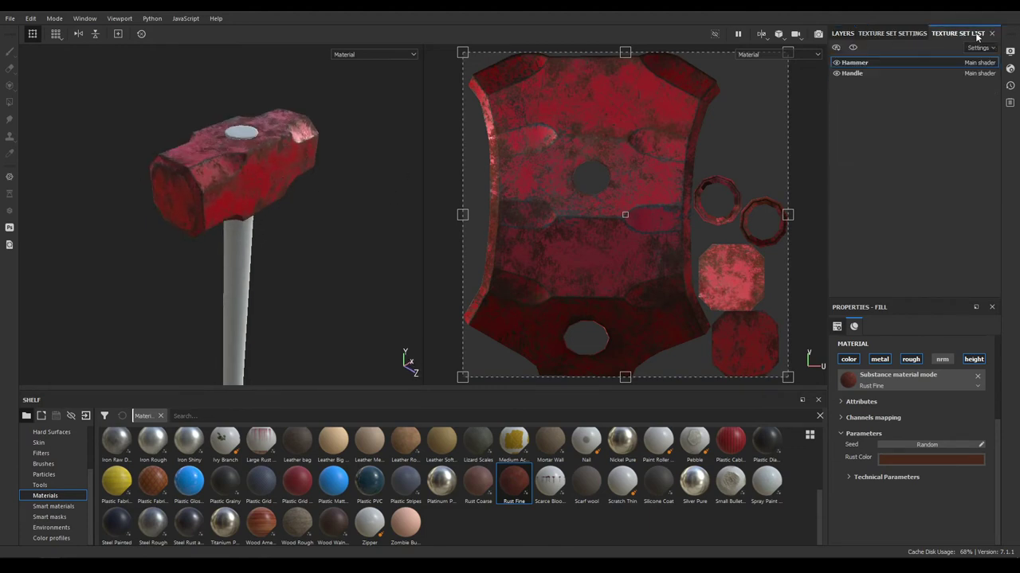
click(886, 72)
click(947, 62)
click(856, 73)
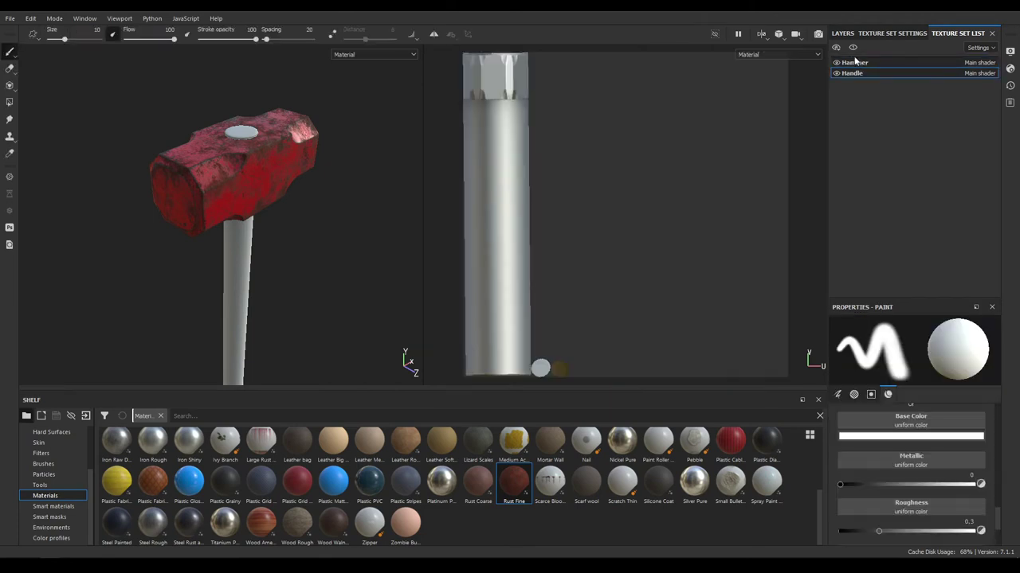
click(843, 33)
click(992, 51)
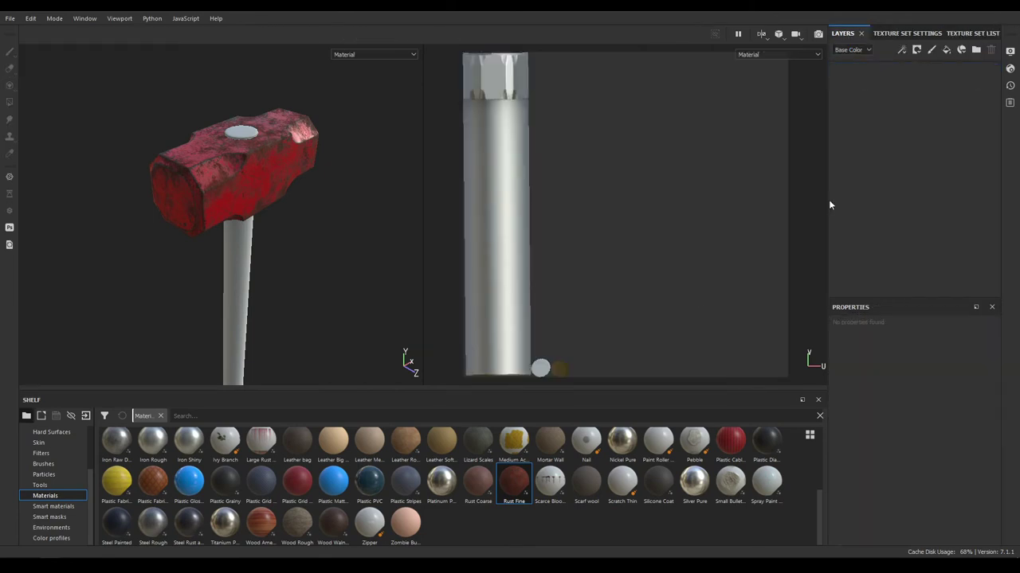
drag(305, 538, 922, 233)
Set the Wood Rough layer's UV rotation to 90 and scale to 4 so the grain runs along the handle
alt+drag(267, 251, 289, 224)
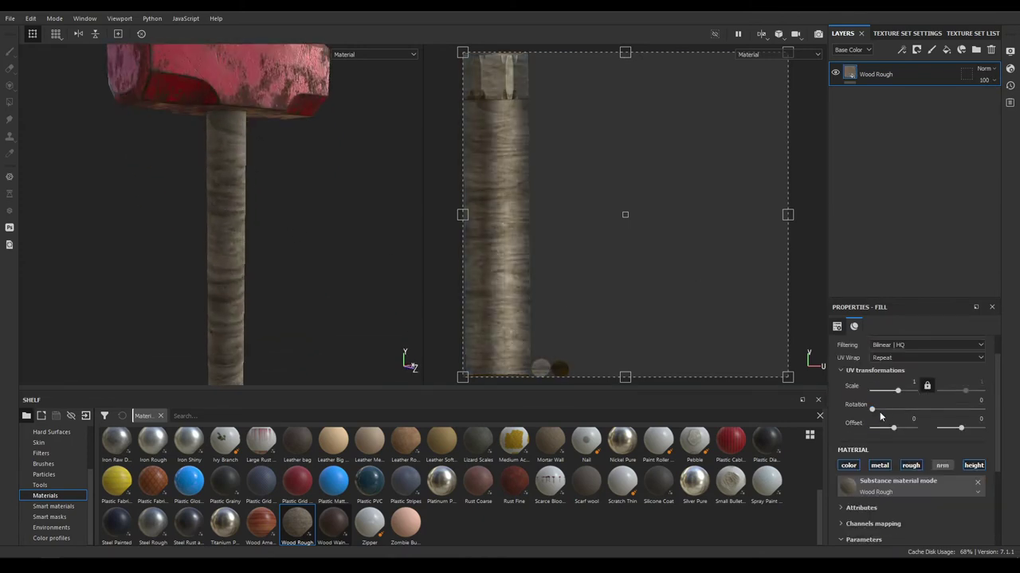
drag(872, 409, 916, 408)
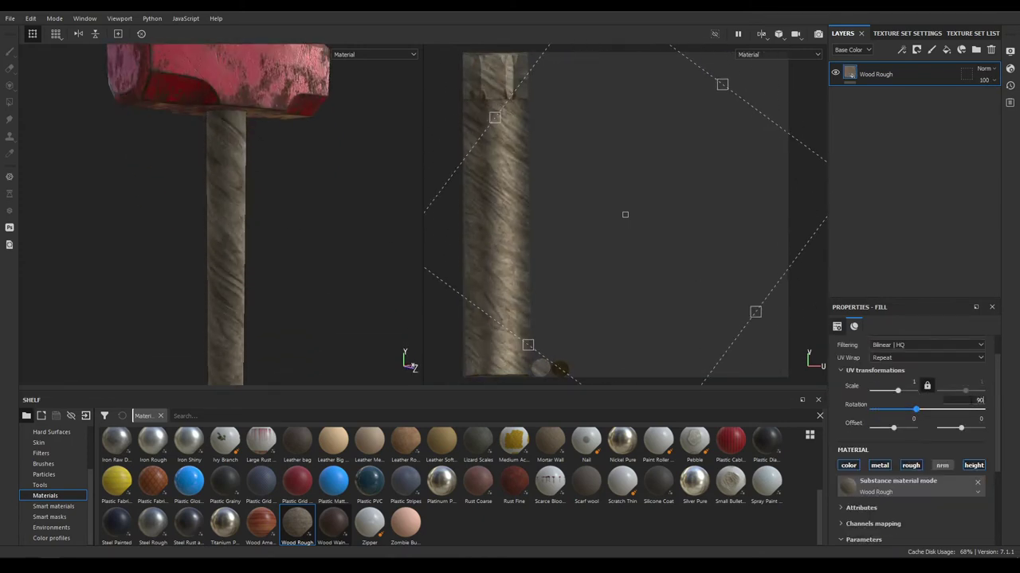
key(Return)
scroll(914, 430, up, 1)
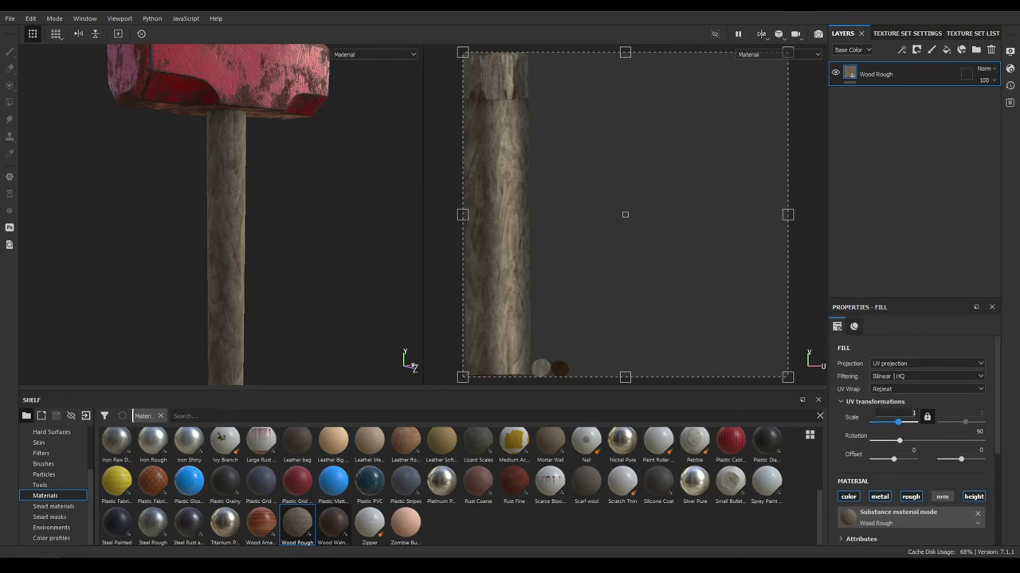
key(Return)
alt+drag(226, 353, 63, 291)
mouse_move(302, 200)
alt+mouse_down()
mouse_move(309, 284)
mouse_move(305, 209)
alt+mouse_up()
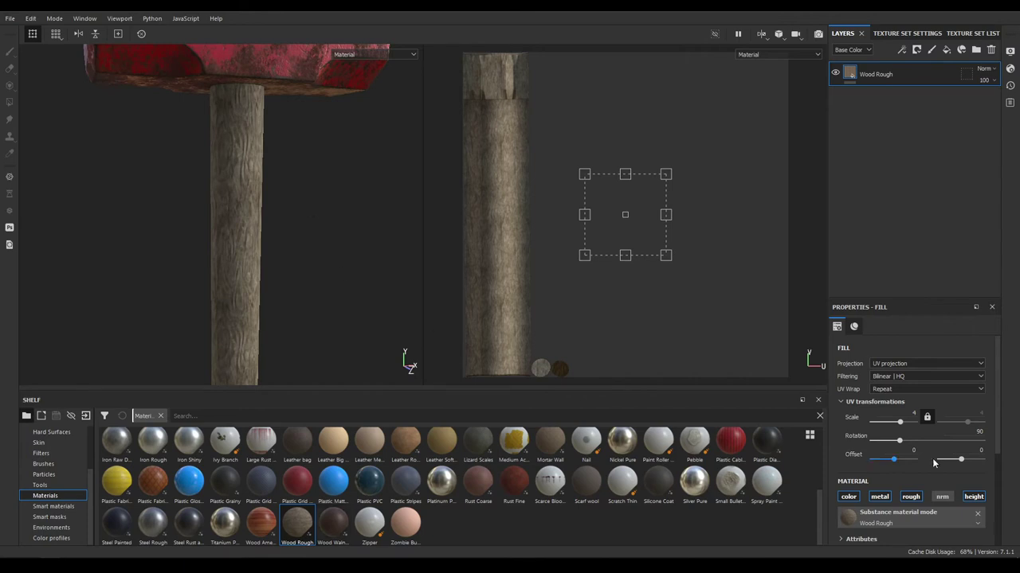
Change the Wood Rough layer's color to a warm, slightly darkened reddish brown
scroll(946, 497, down, 3)
click(946, 491)
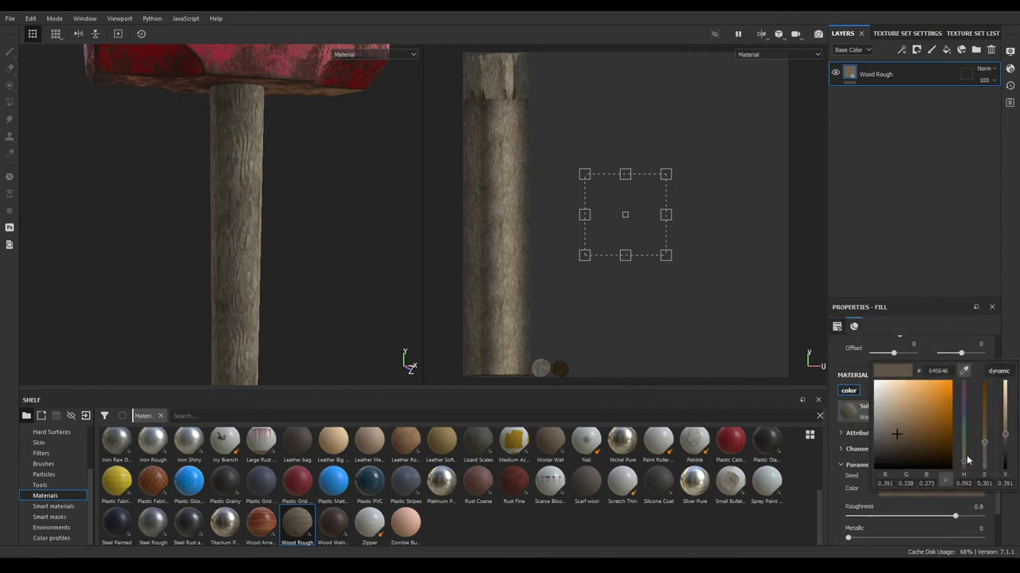
drag(965, 465, 966, 469)
mouse_move(913, 404)
mouse_down()
mouse_move(922, 402)
mouse_move(919, 416)
mouse_up()
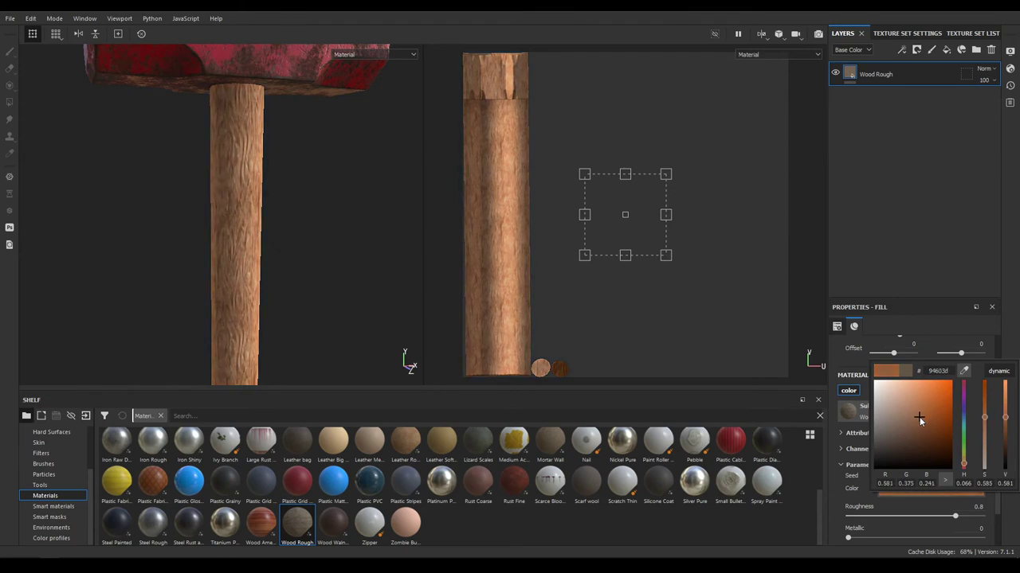
alt+drag(255, 112, 289, 114)
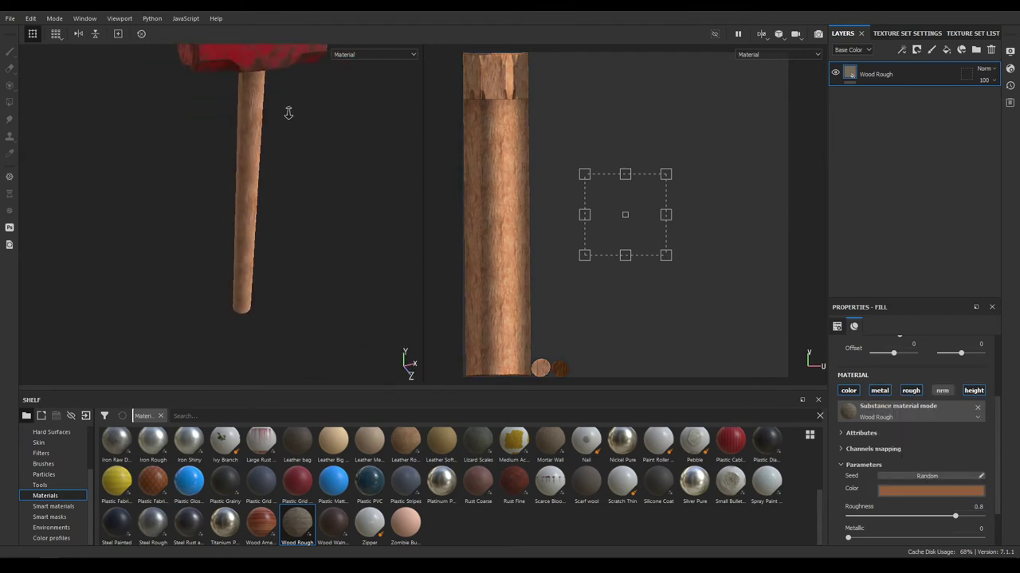
alt+right_drag(289, 114, 371, 263)
click(908, 492)
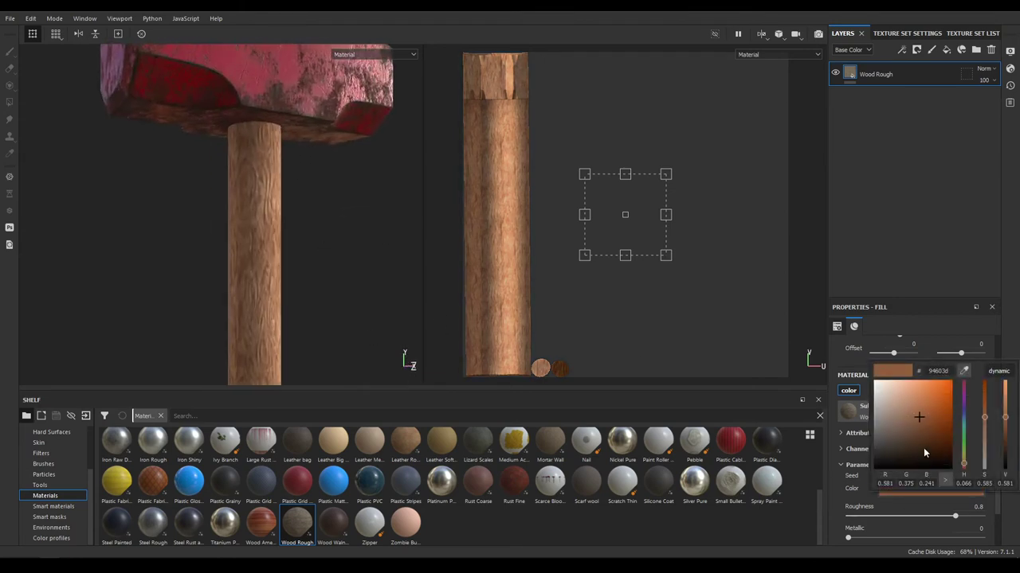
drag(918, 413, 918, 421)
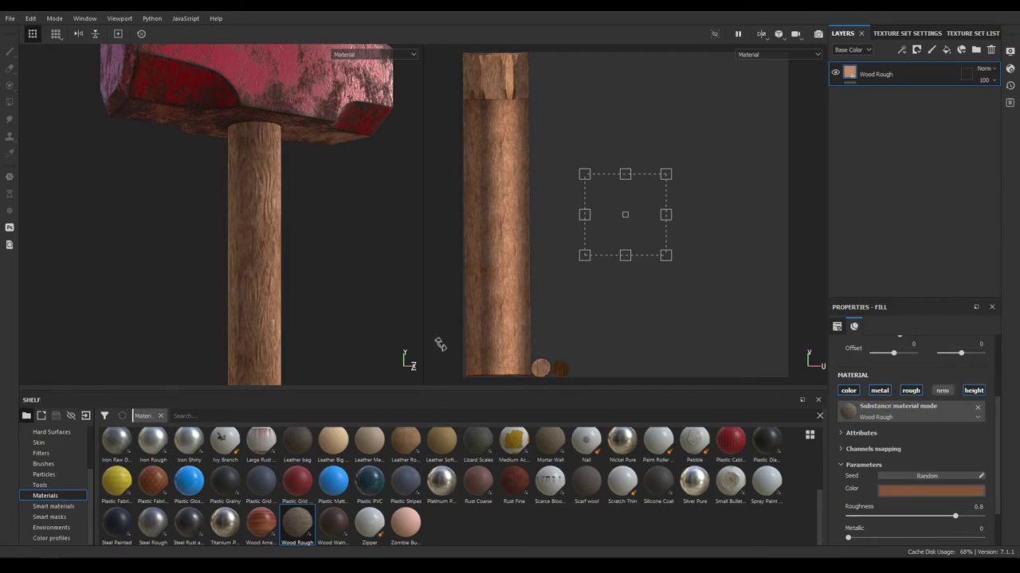
alt+drag(326, 196, 307, 214)
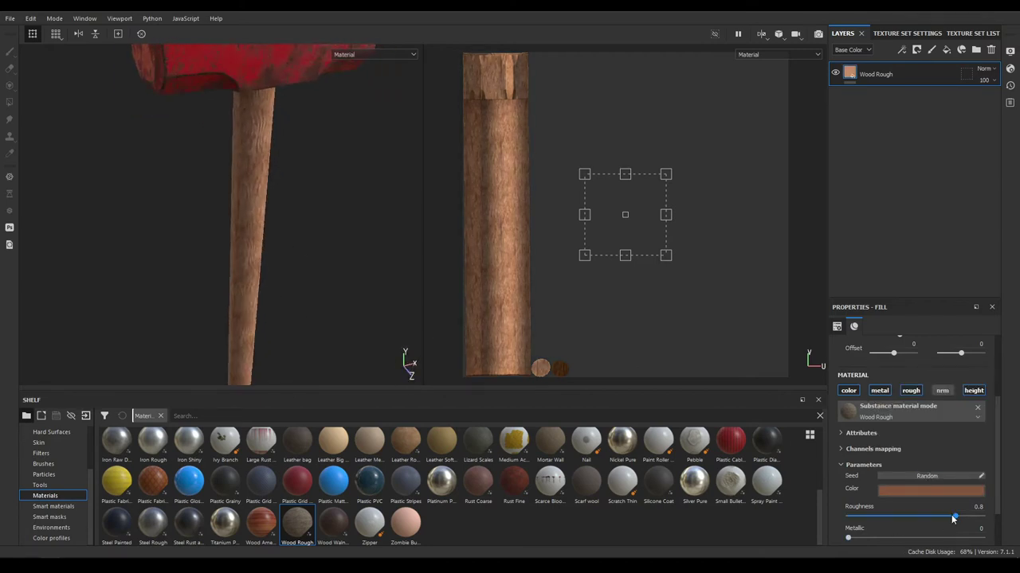
scroll(869, 536, down, 1)
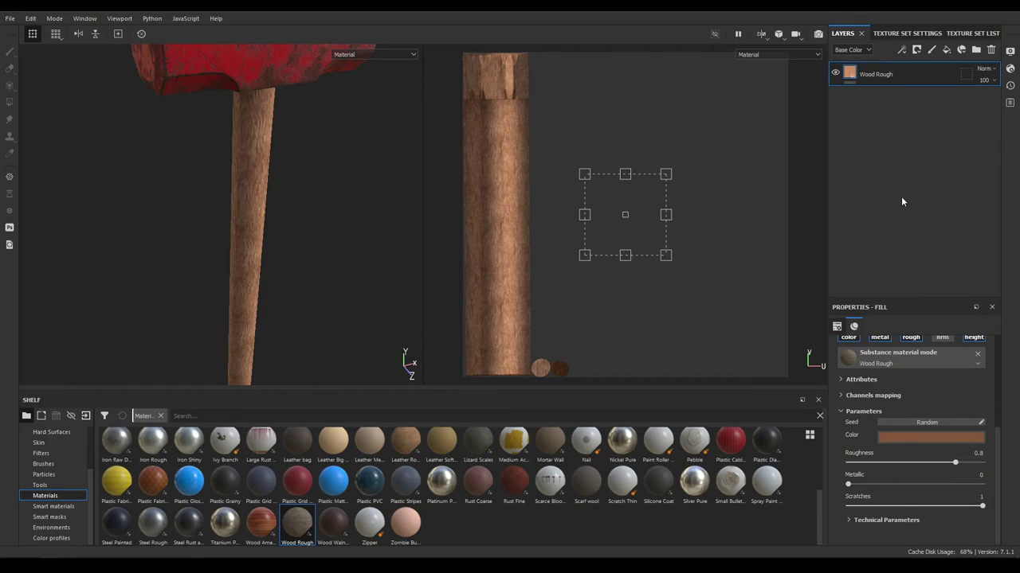
Add a fill layer above Wood Rough with only the color and roughness channels enabled, and set its roughness to 1
click(947, 50)
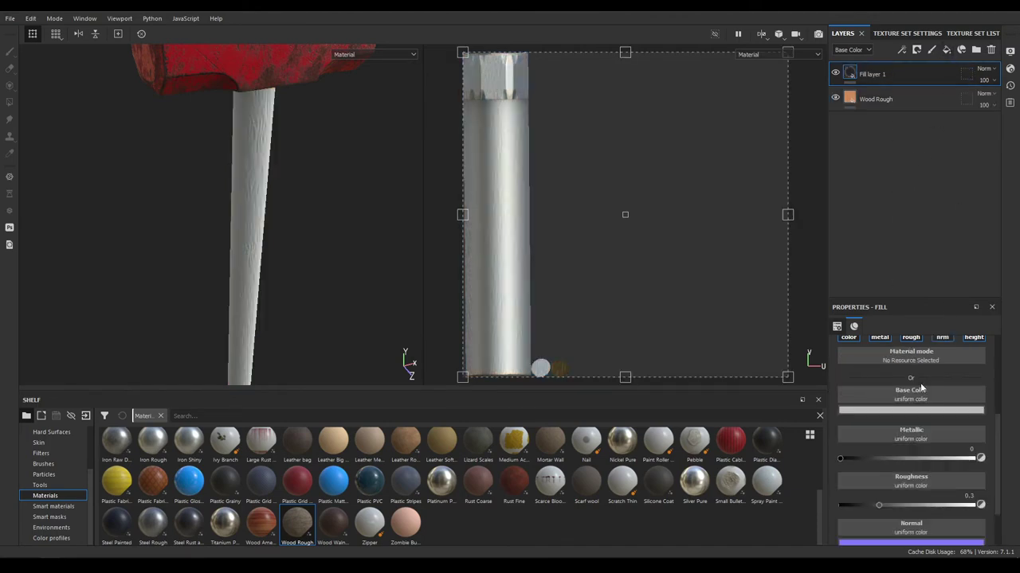
click(886, 445)
click(949, 446)
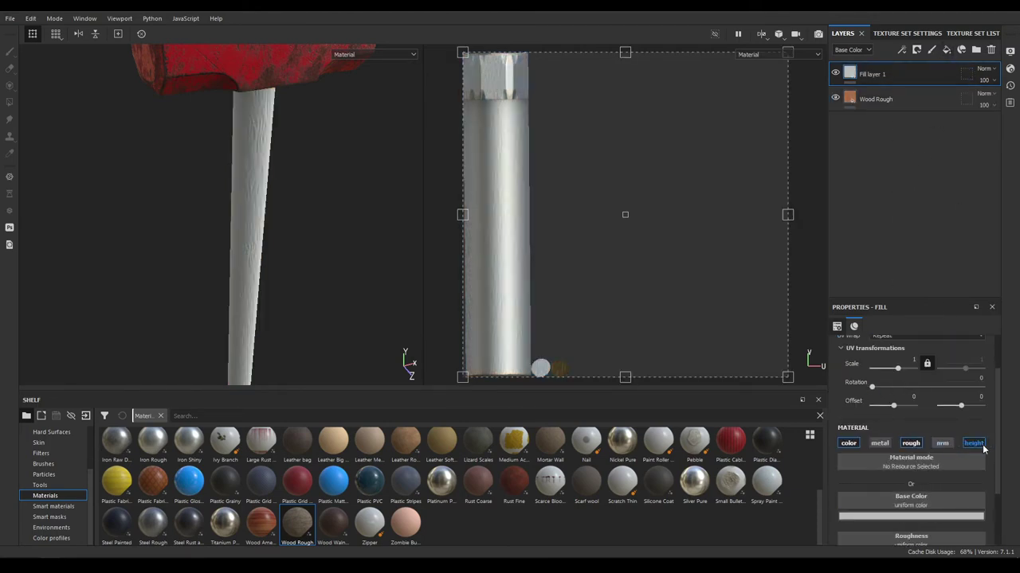
click(982, 448)
scroll(955, 468, down, 2)
drag(888, 473, 971, 480)
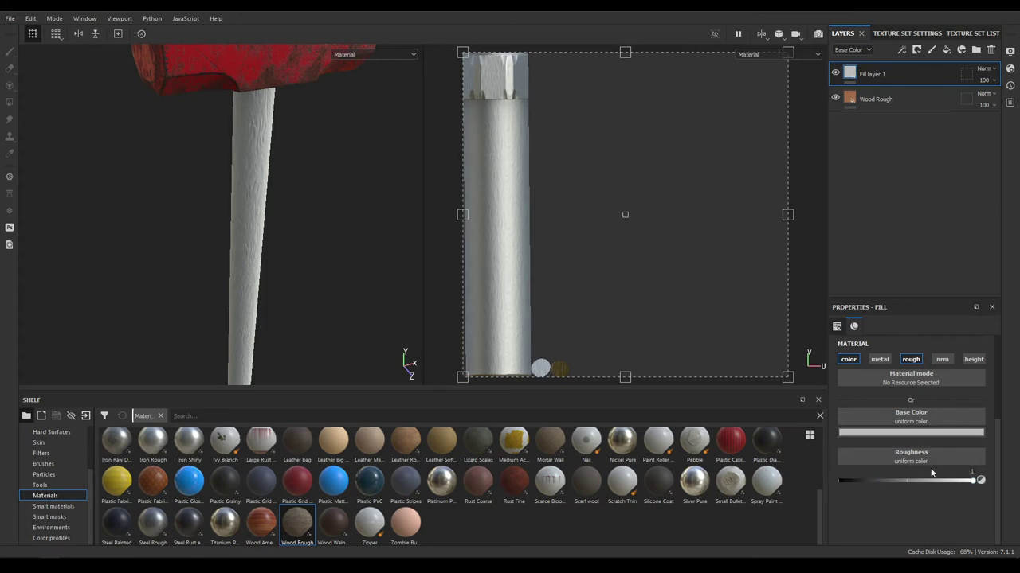
Set Fill layer 1's base color to a dark reddish brown (3d210f)
click(913, 432)
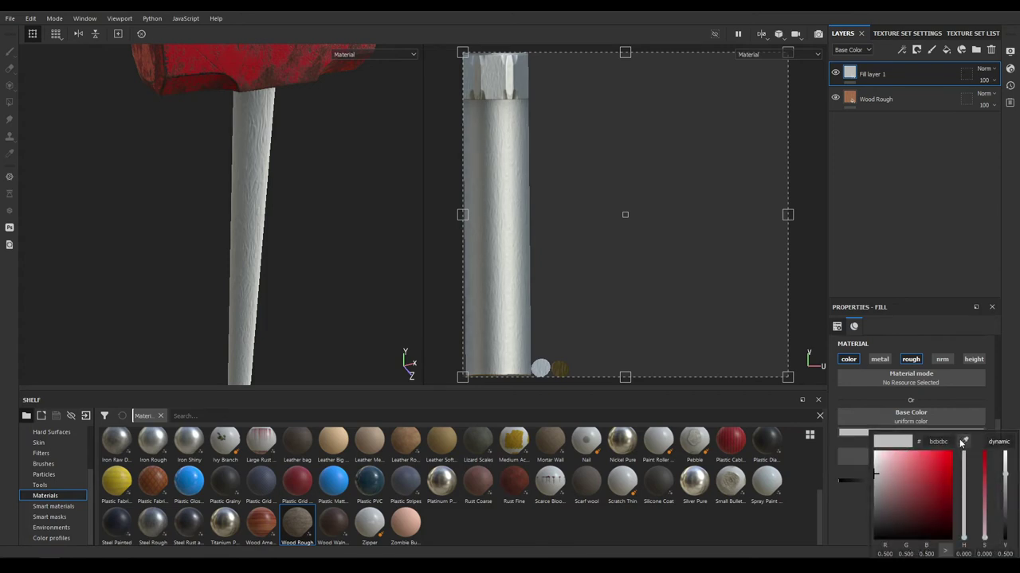
click(884, 514)
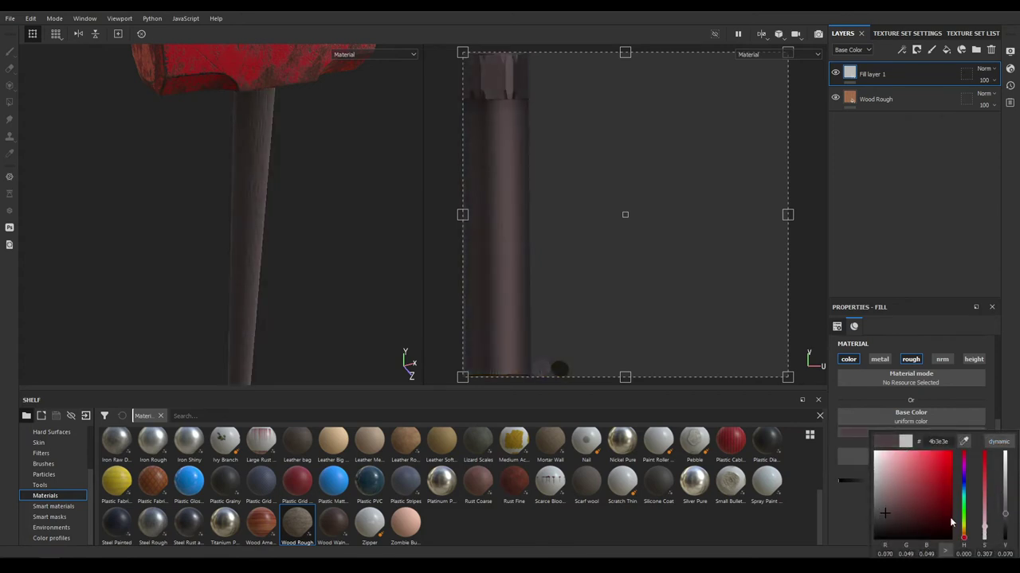
click(964, 537)
click(923, 514)
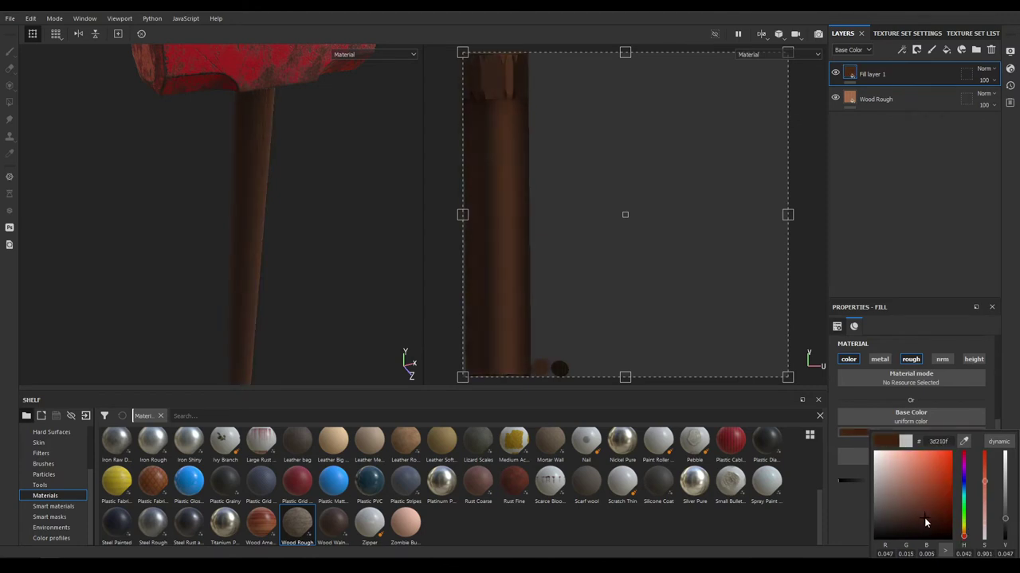
Set Fill layer 1's blend mode to Normal for the height and normal channels, and return the layer stack to Base Color
click(851, 50)
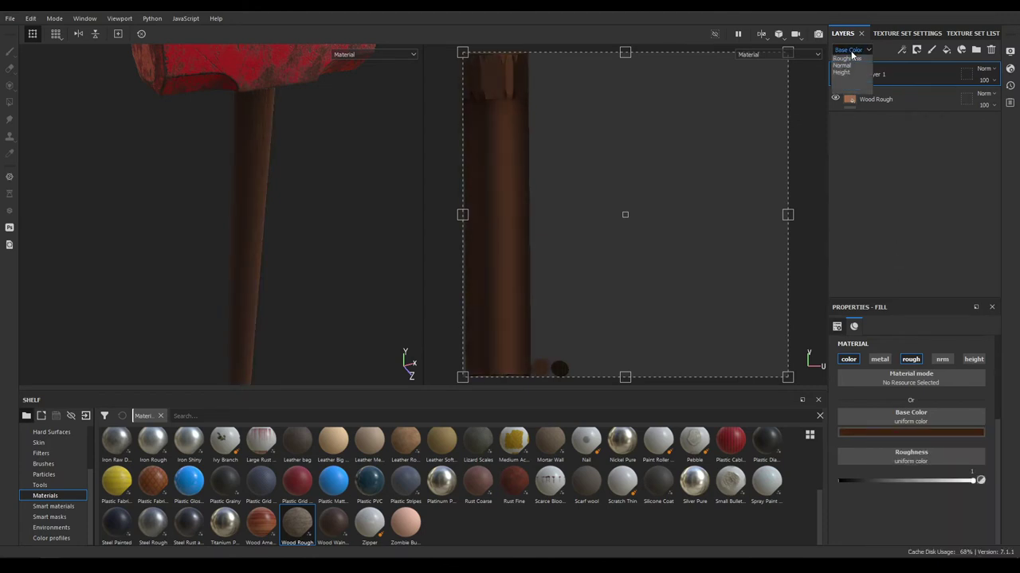
click(851, 50)
click(850, 86)
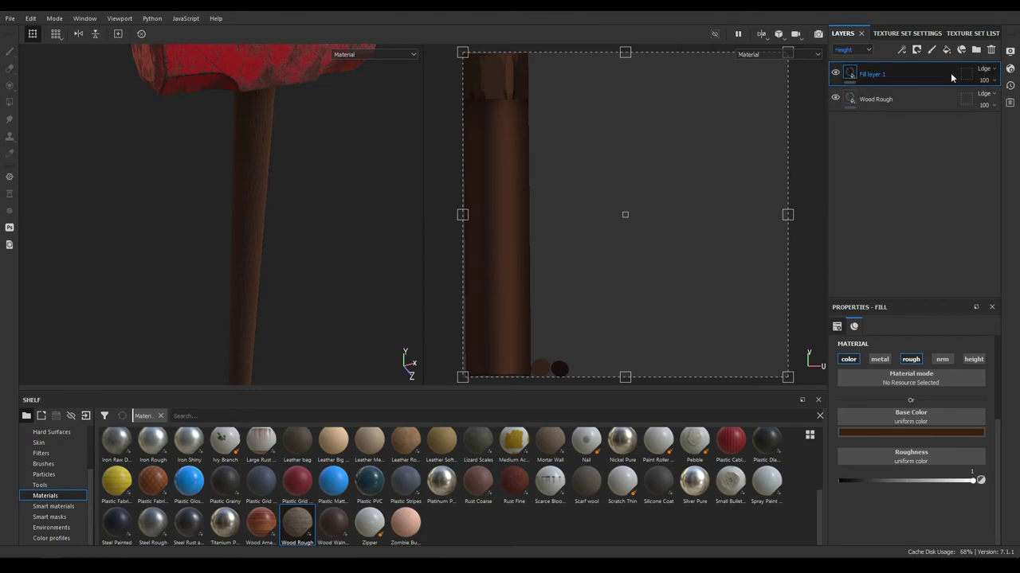
click(986, 68)
click(987, 79)
click(851, 50)
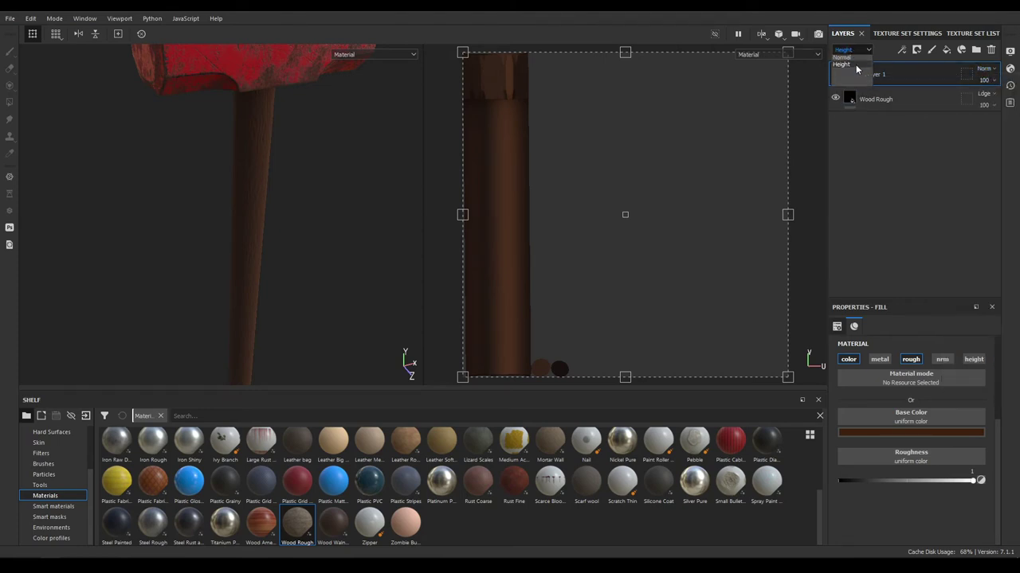
click(851, 79)
click(986, 68)
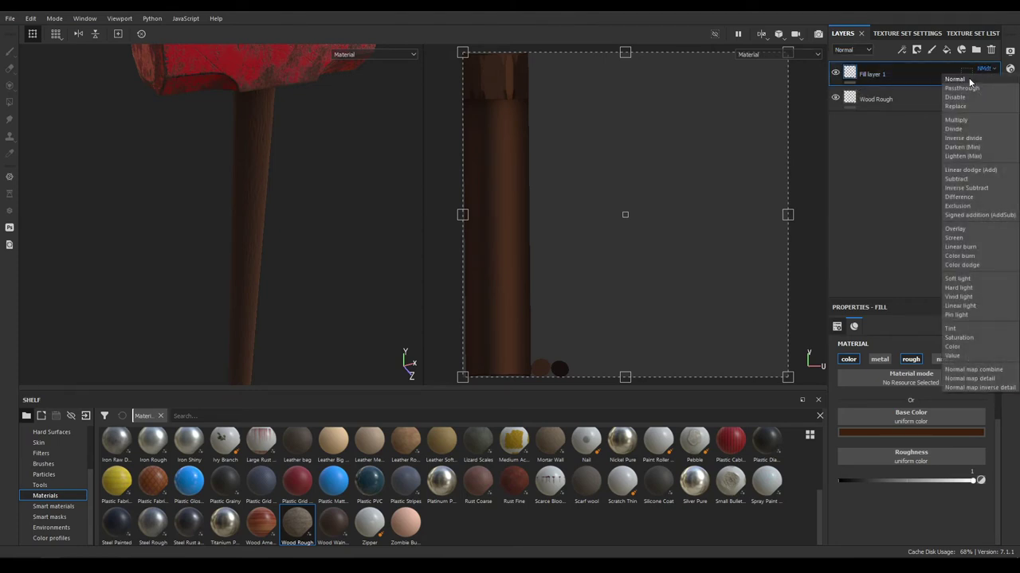
click(986, 79)
click(856, 50)
click(867, 67)
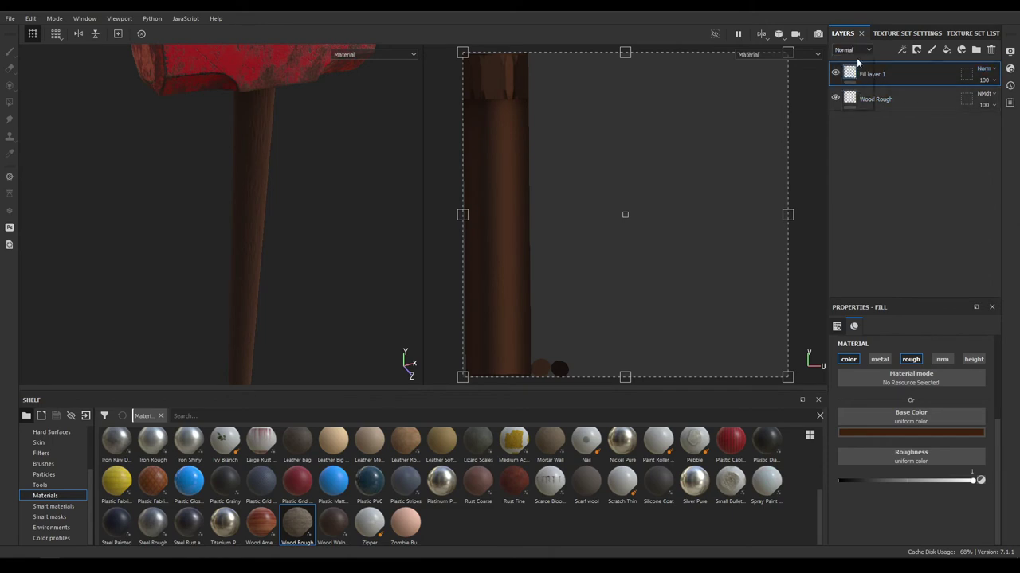
right_click(868, 69)
click(891, 73)
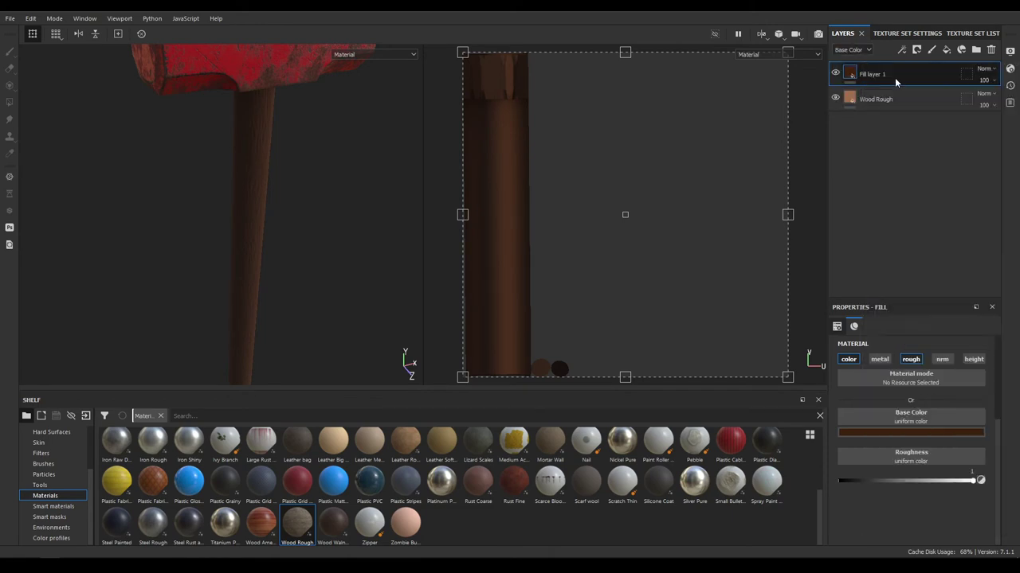
Add a black mask to Fill layer 1 and drive it with a Dirt generator
right_click(897, 74)
click(937, 442)
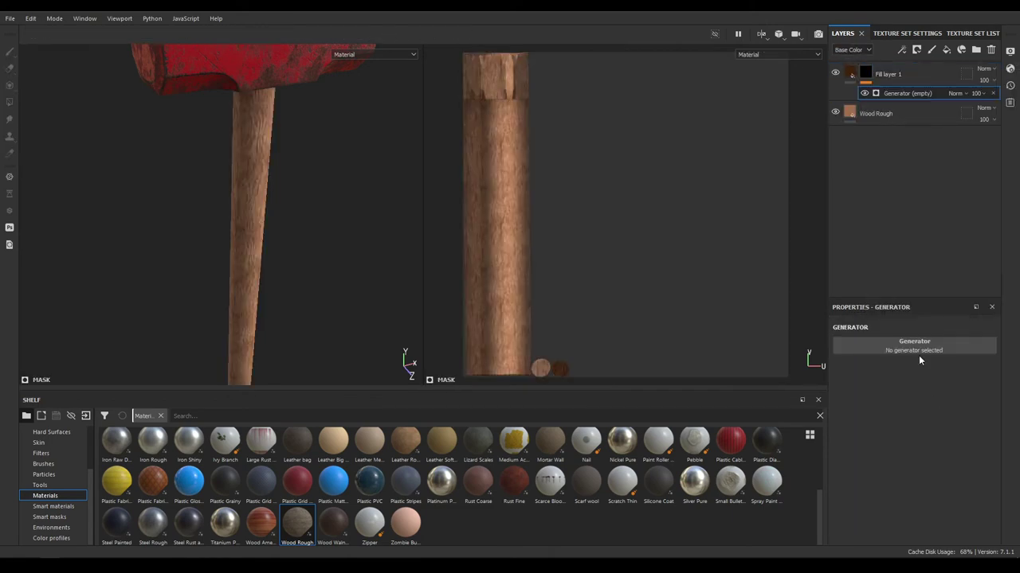
click(918, 352)
click(881, 411)
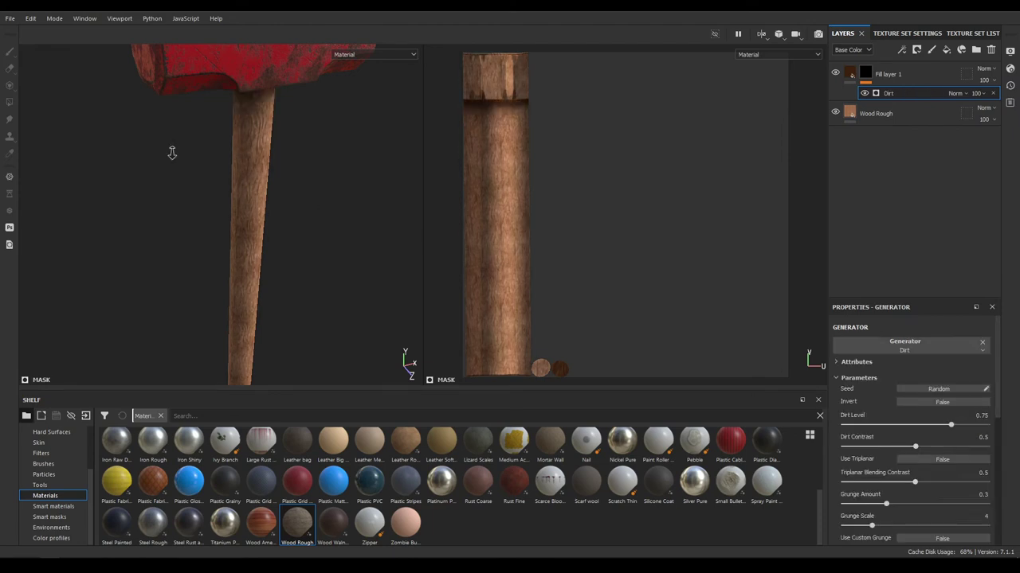
Lower Fill layer 1's opacity to 81
alt+drag(170, 152, 267, 163)
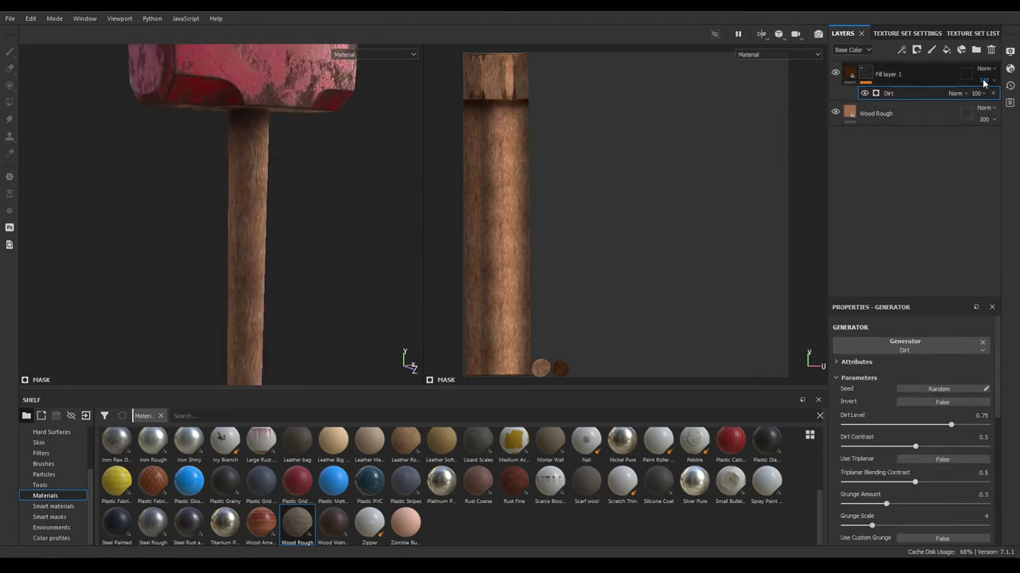
click(980, 93)
drag(1007, 99, 1009, 101)
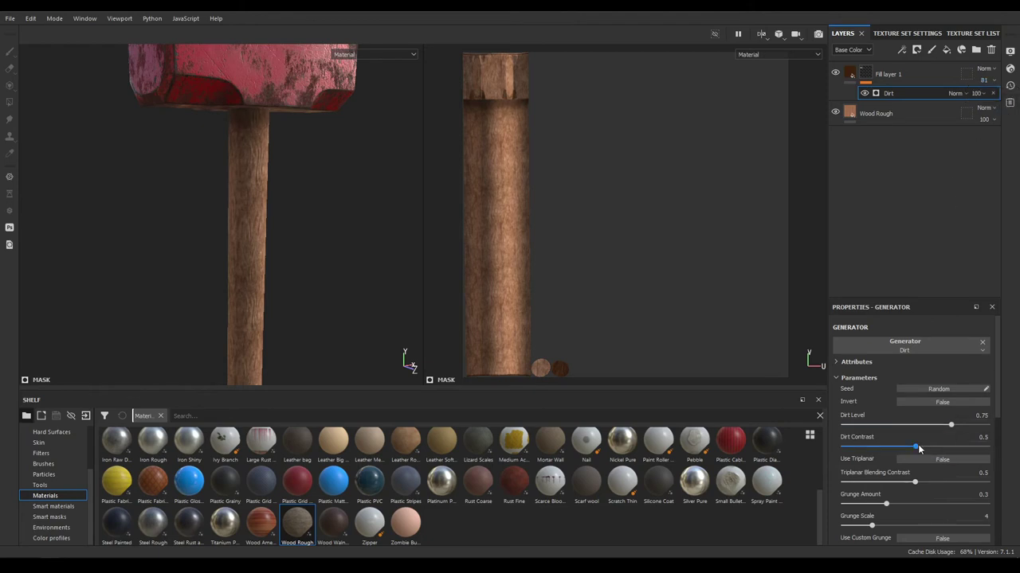
Set the Dirt generator's contrast to 0.7 and level to 0.75, and reduce Fill layer 1's opacity to 65
drag(917, 445, 978, 444)
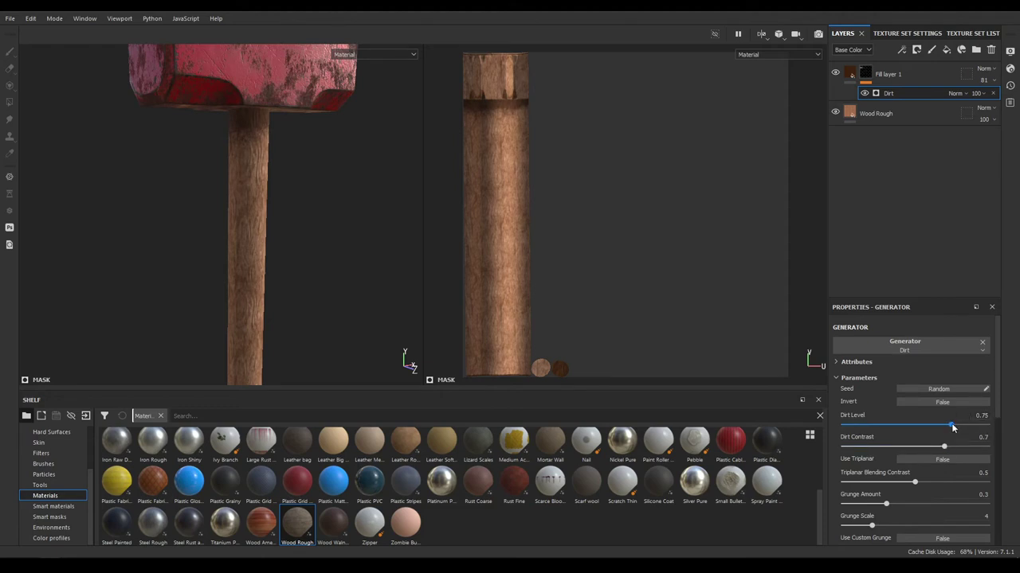
mouse_move(952, 428)
mouse_down()
mouse_move(936, 425)
mouse_move(956, 429)
mouse_up()
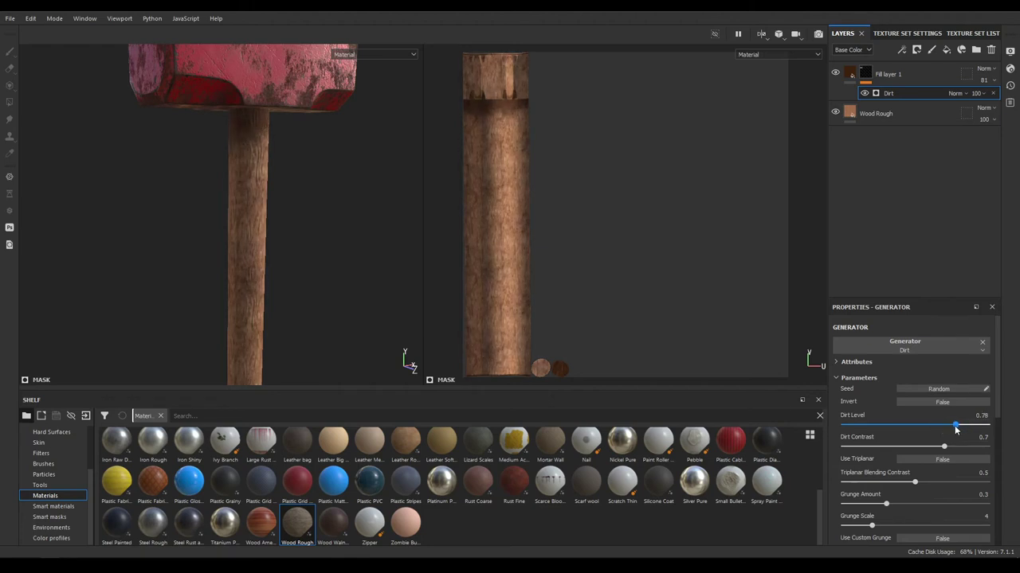
alt+drag(322, 166, 380, 216)
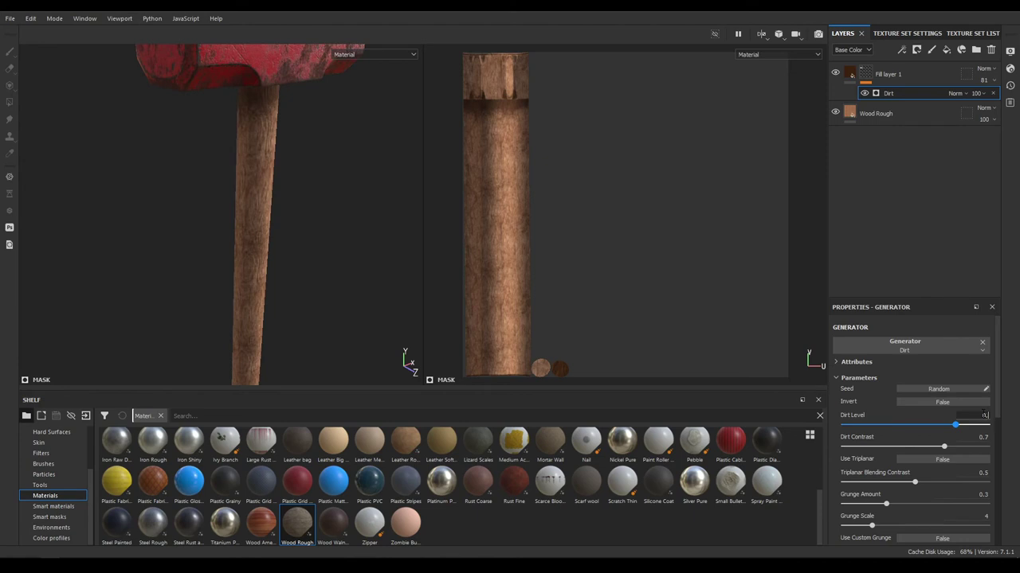
key(Return)
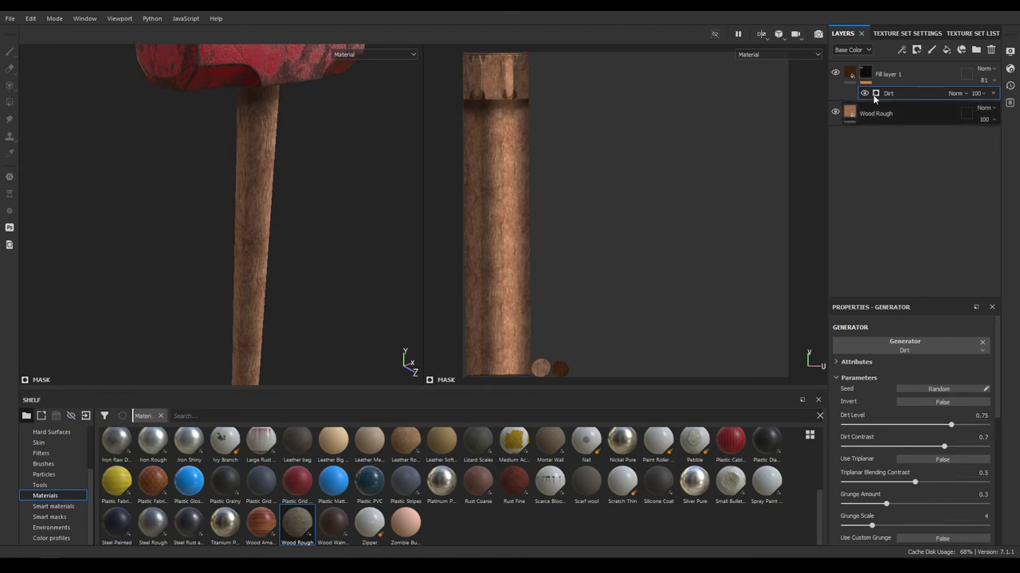
click(992, 80)
drag(1007, 101, 999, 101)
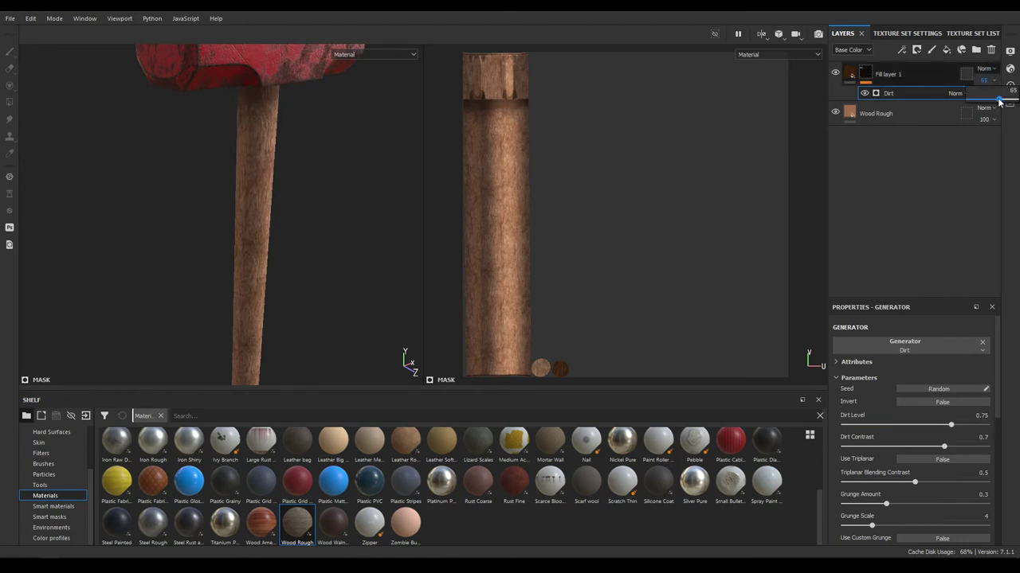
Add a second fill layer with only color, roughness and height enabled, setting roughness to 1 and height to -0.1
alt+right_drag(312, 294, 238, 96)
alt+drag(237, 95, 326, 216)
click(946, 49)
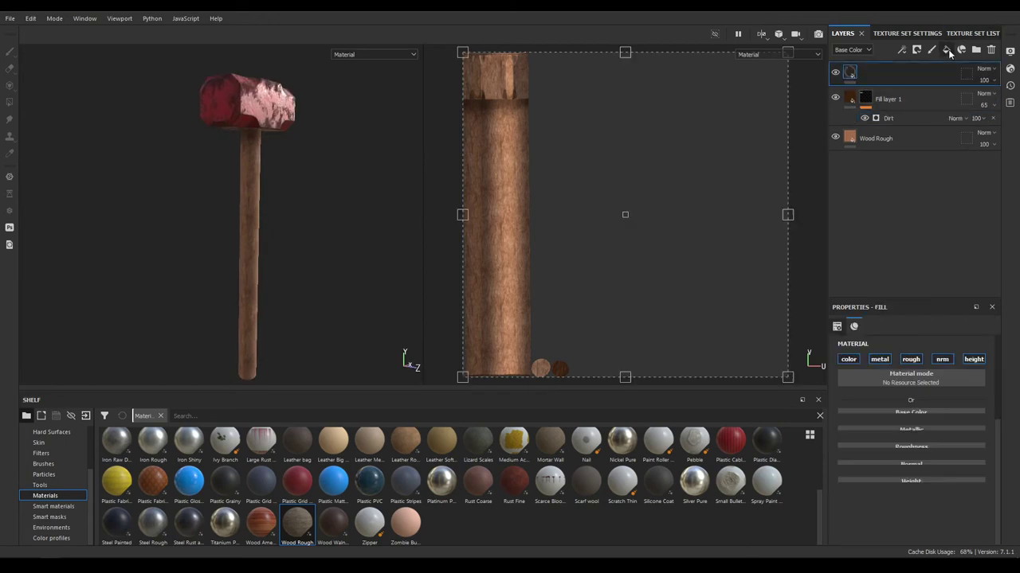
click(879, 360)
click(942, 359)
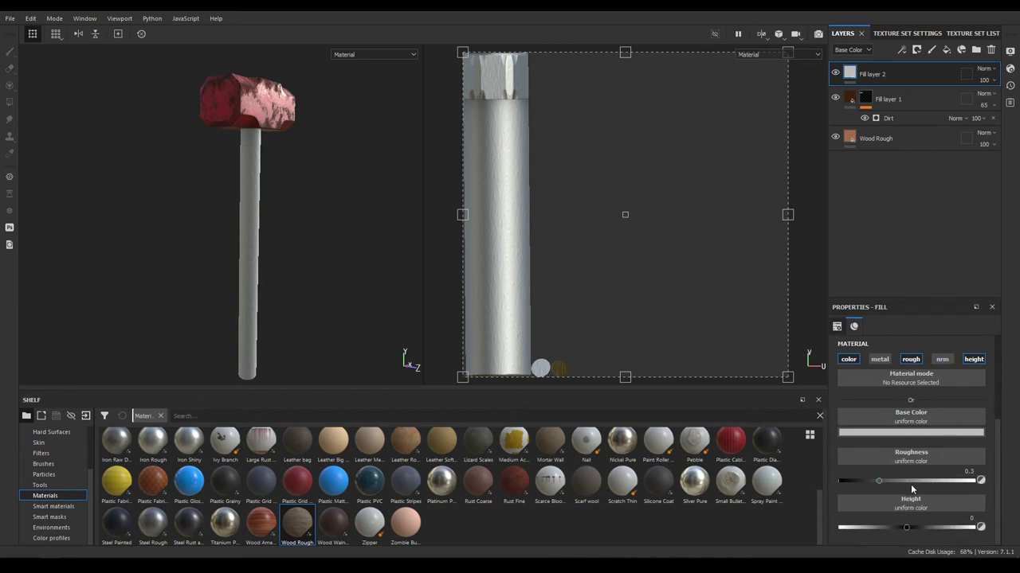
drag(896, 477, 974, 481)
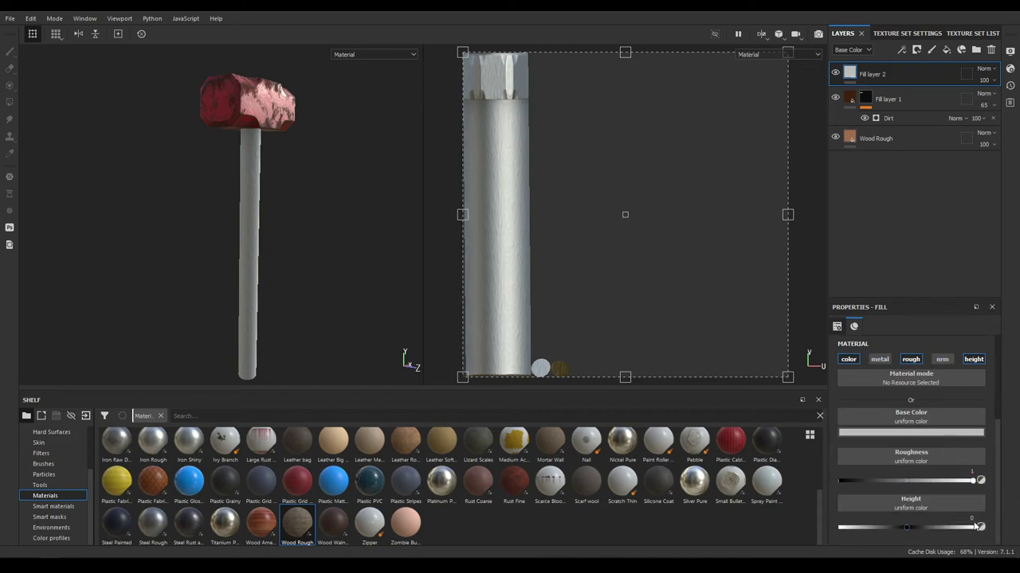
click(971, 517)
Add a black mask to Fill layer 2 and sample a brown base color from the wooden handle
right_click(901, 76)
click(934, 89)
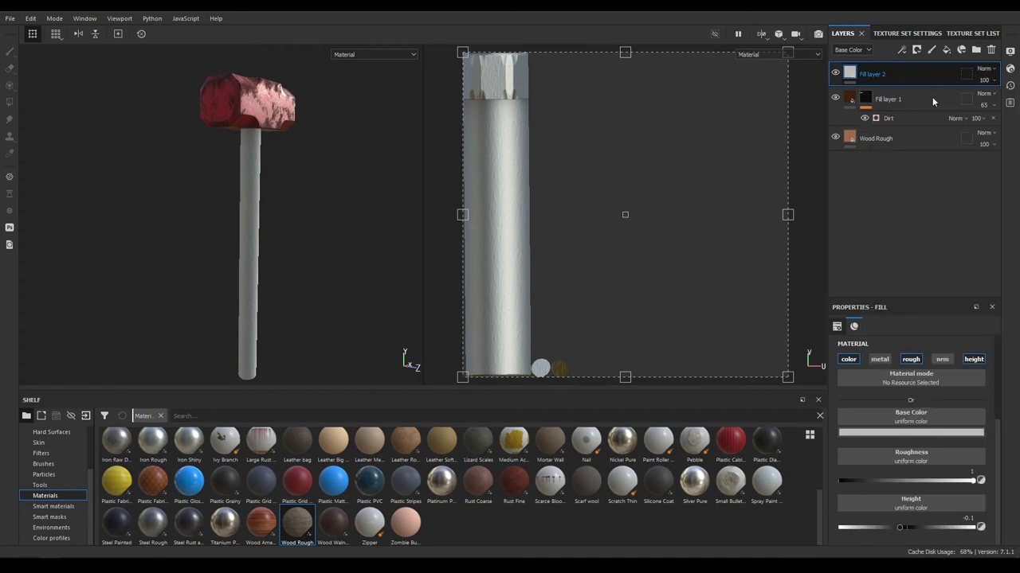
click(849, 73)
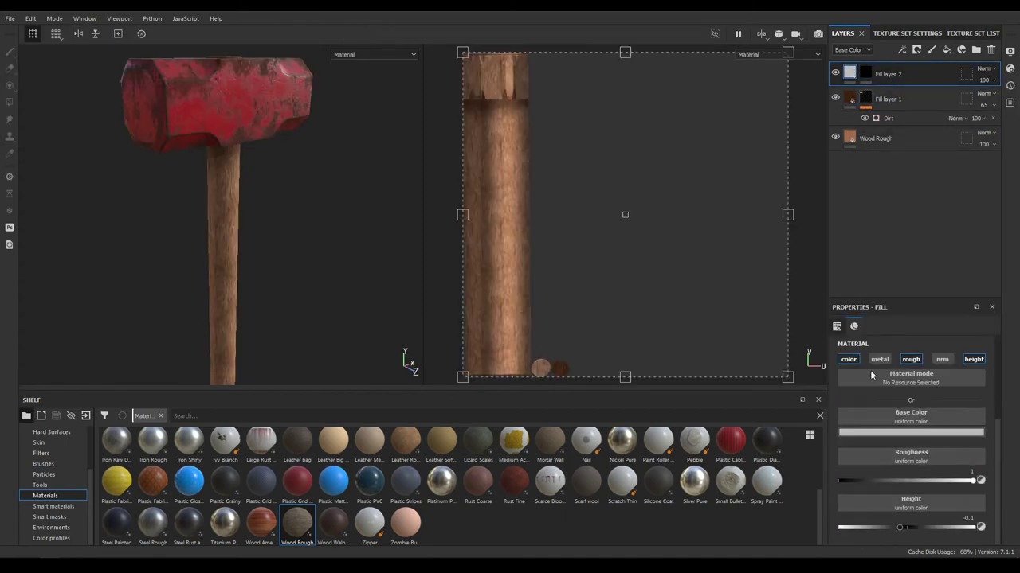
click(914, 433)
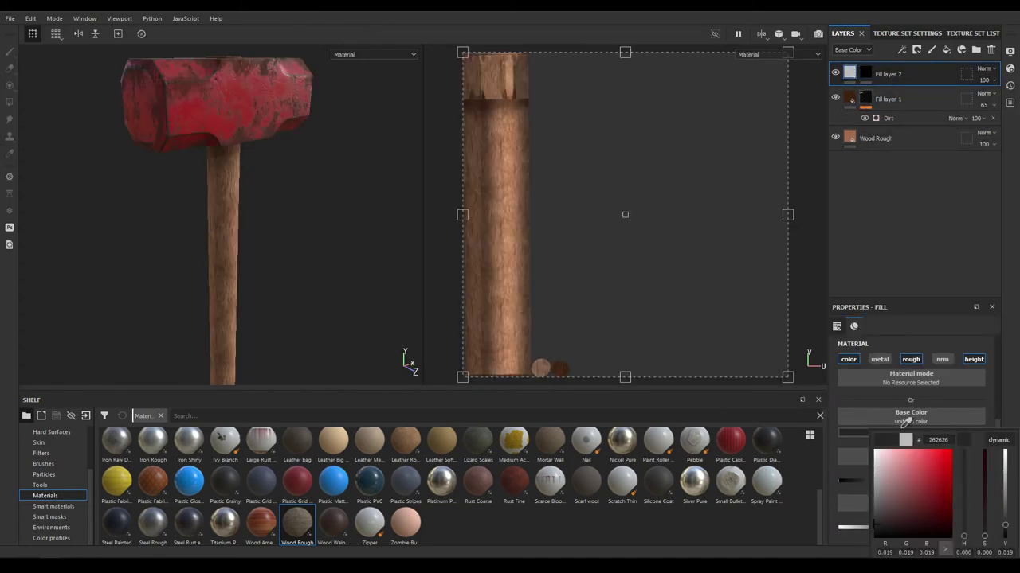
click(231, 231)
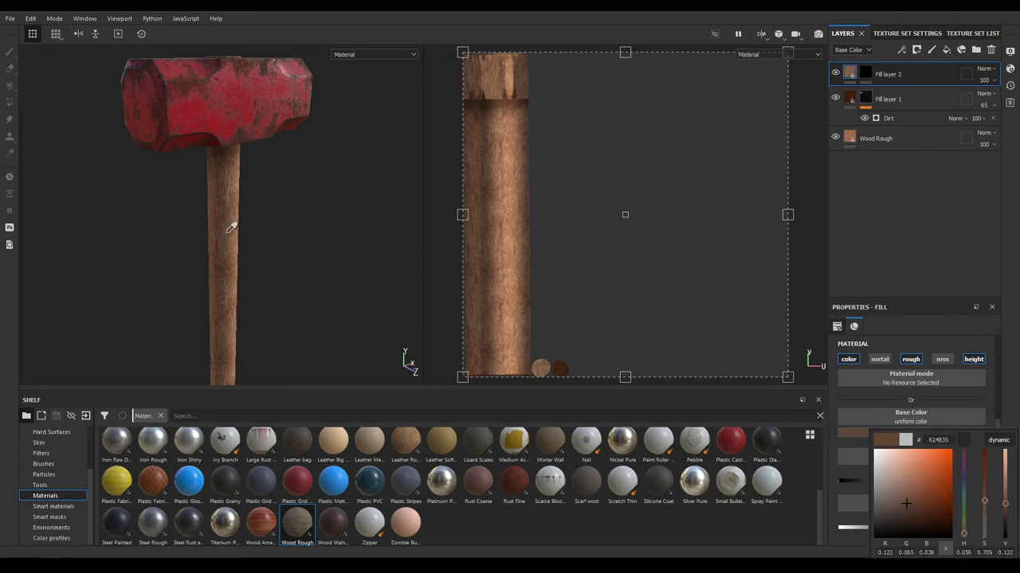
click(230, 217)
Resample Fill layer 2's base color as a light tan from the bright edge of the handle
alt+right_drag(230, 215, 214, 236)
alt+middle_drag(213, 236, 227, 87)
alt+right_drag(228, 87, 259, 207)
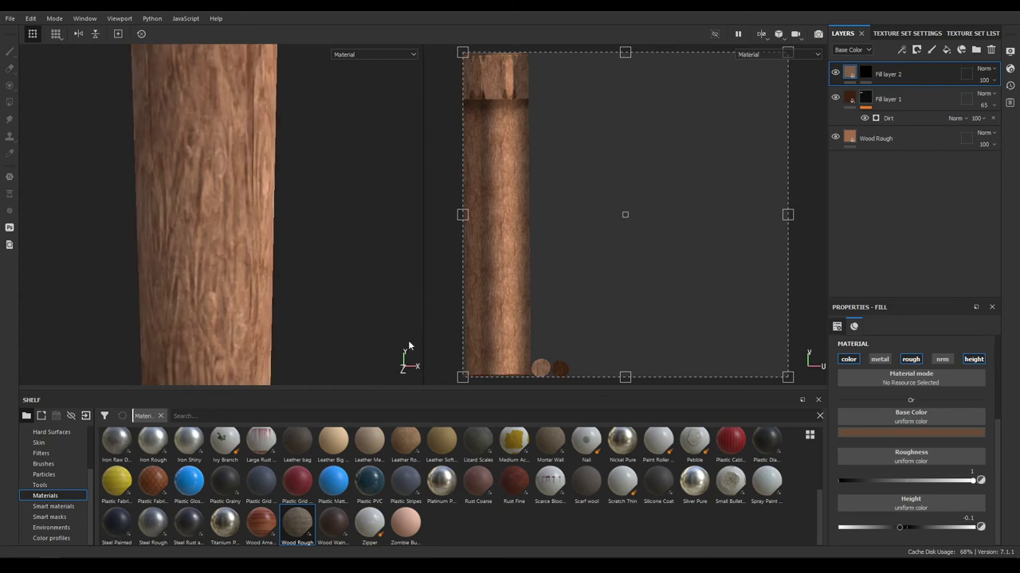
click(909, 434)
click(965, 440)
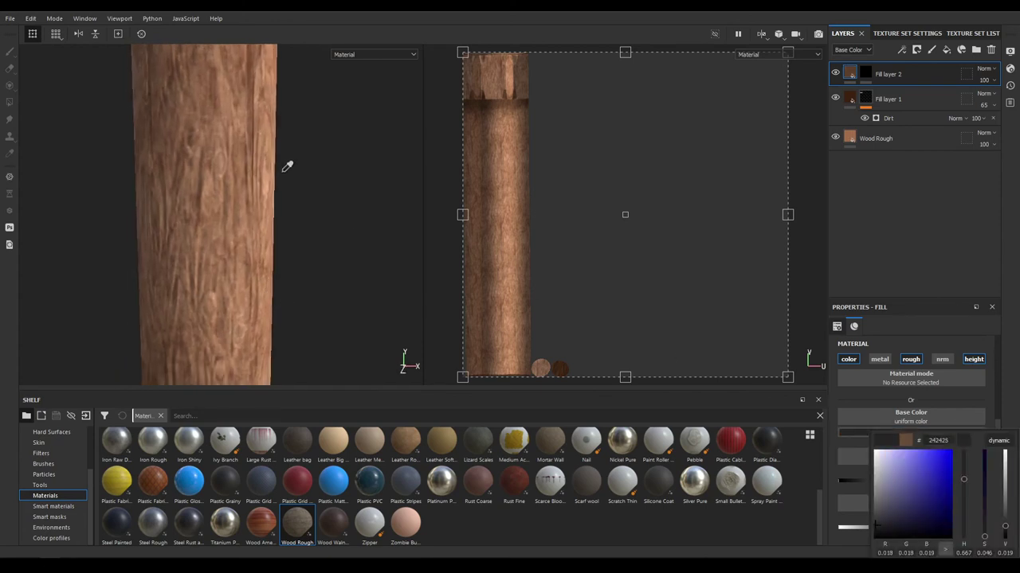
click(273, 173)
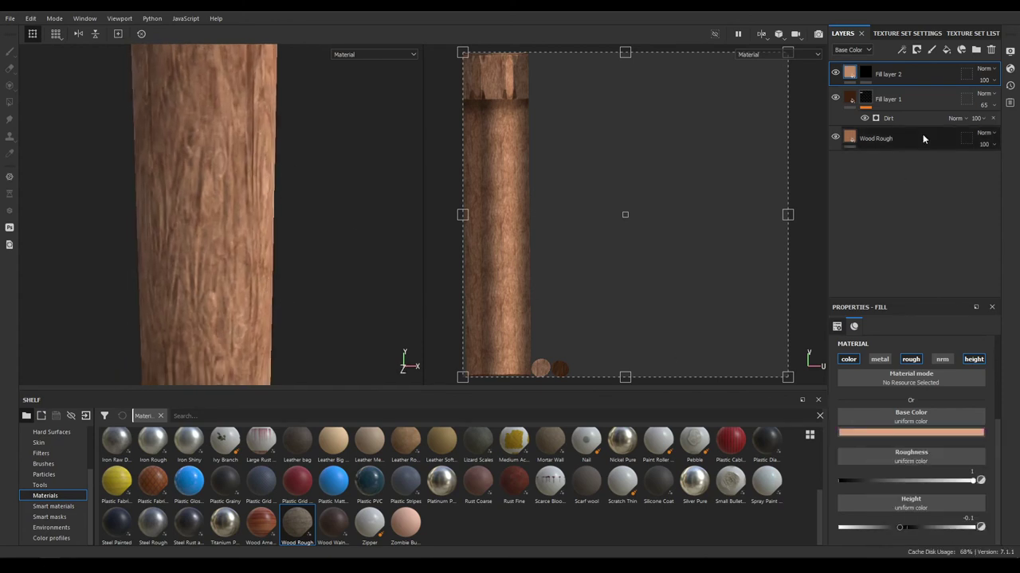
Add a fill to Fill layer 2's mask using the Grunge Scratches Rough texture
click(868, 72)
right_click(915, 73)
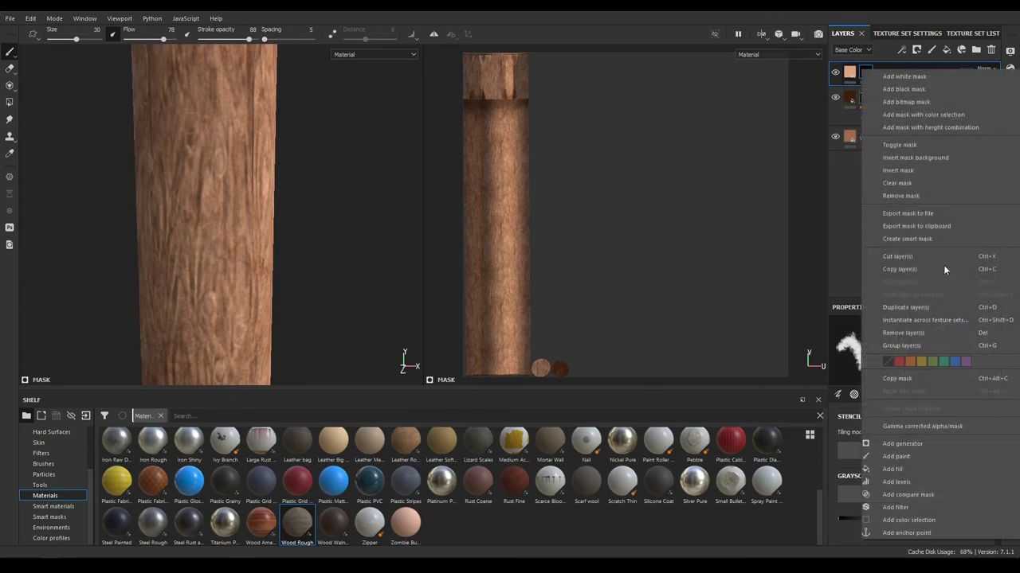
click(917, 466)
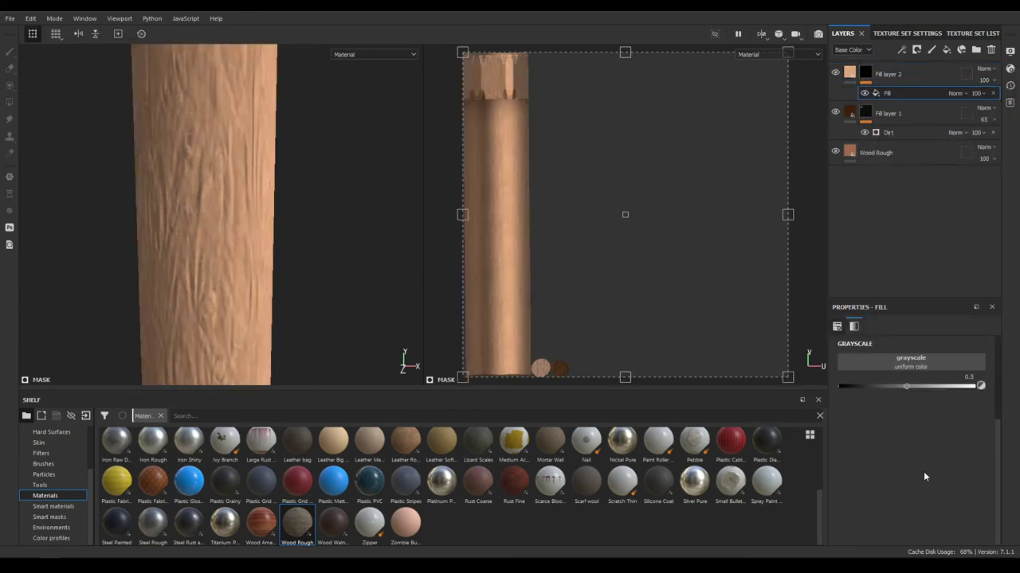
click(907, 363)
text(scrat)
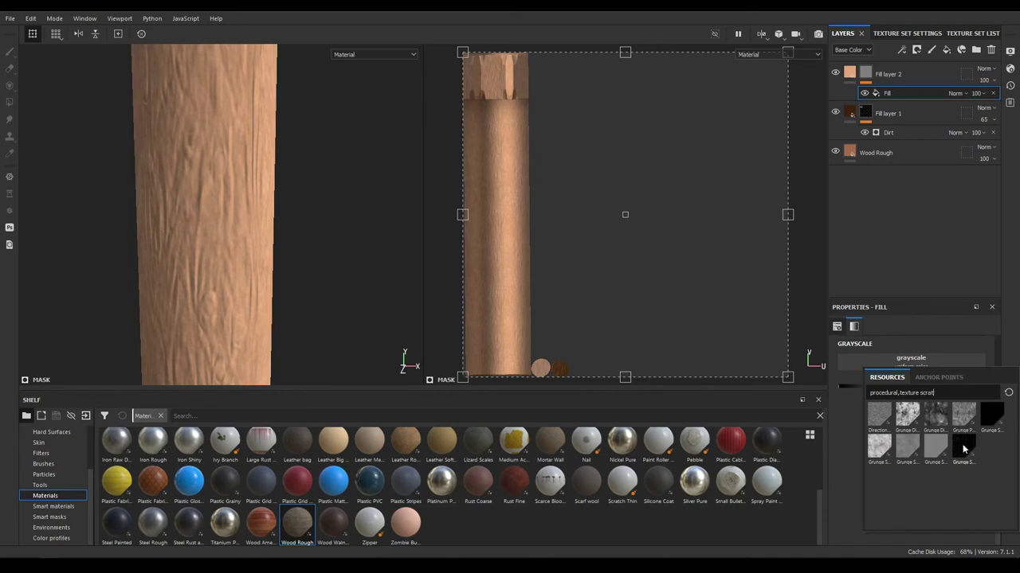
click(991, 416)
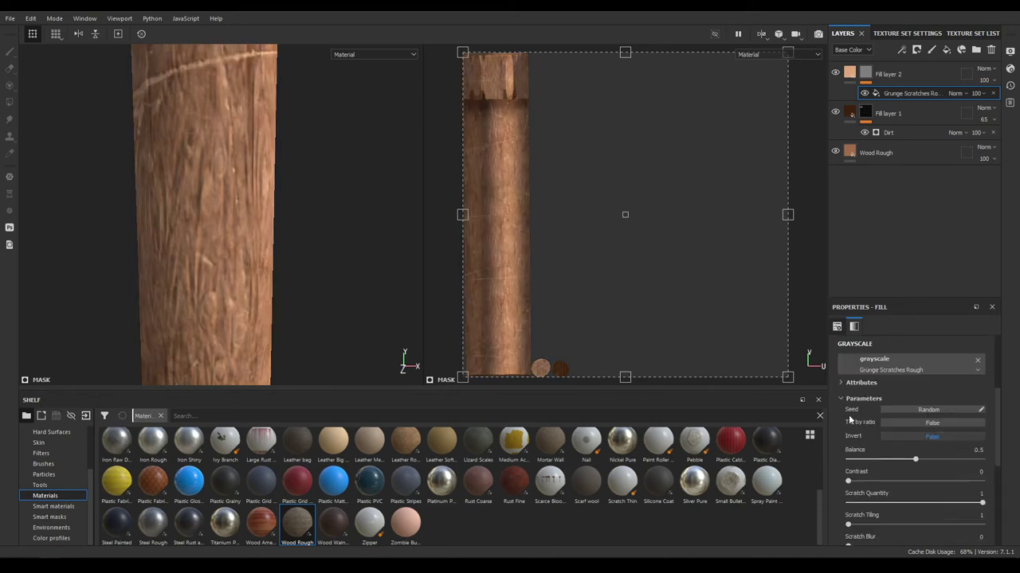
Set the UV scale of the scratches fill in Fill layer 2's mask to 2
scroll(297, 146, down, 3)
alt+drag(362, 147, 351, 152)
alt+middle_drag(351, 151, 376, 220)
scroll(307, 118, down, 2)
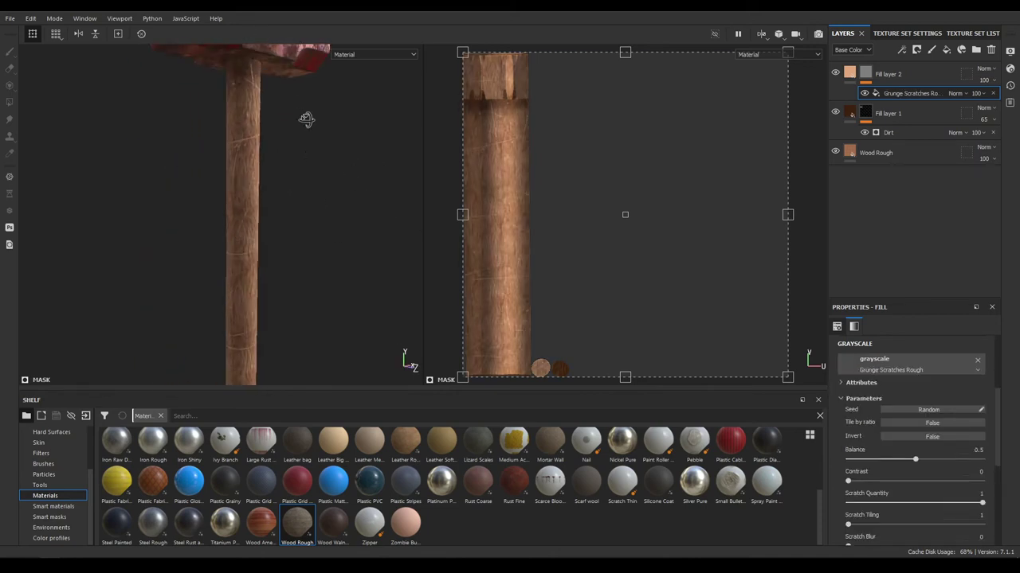
alt+drag(308, 119, 307, 146)
scroll(914, 420, up, 4)
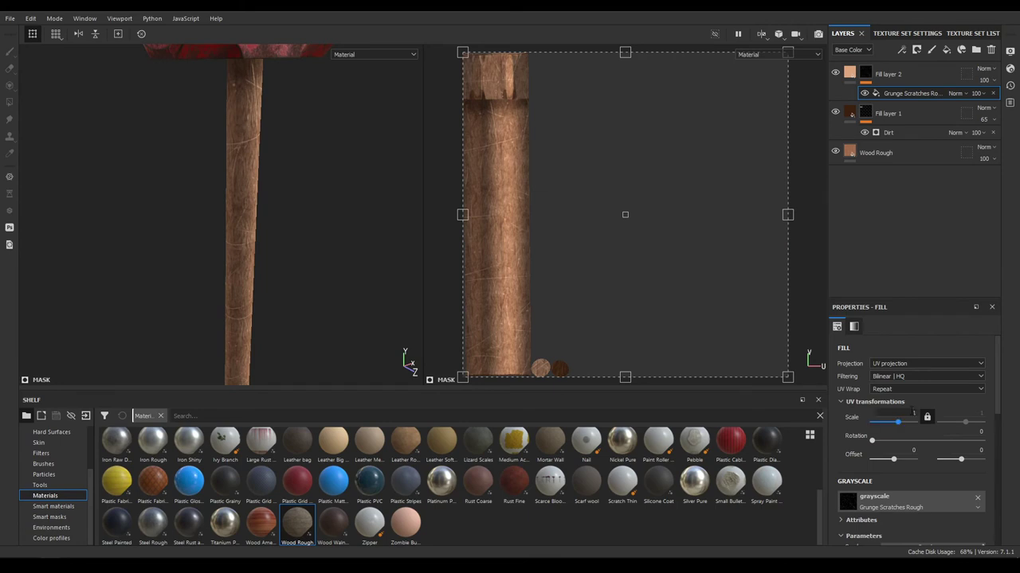
key(Return)
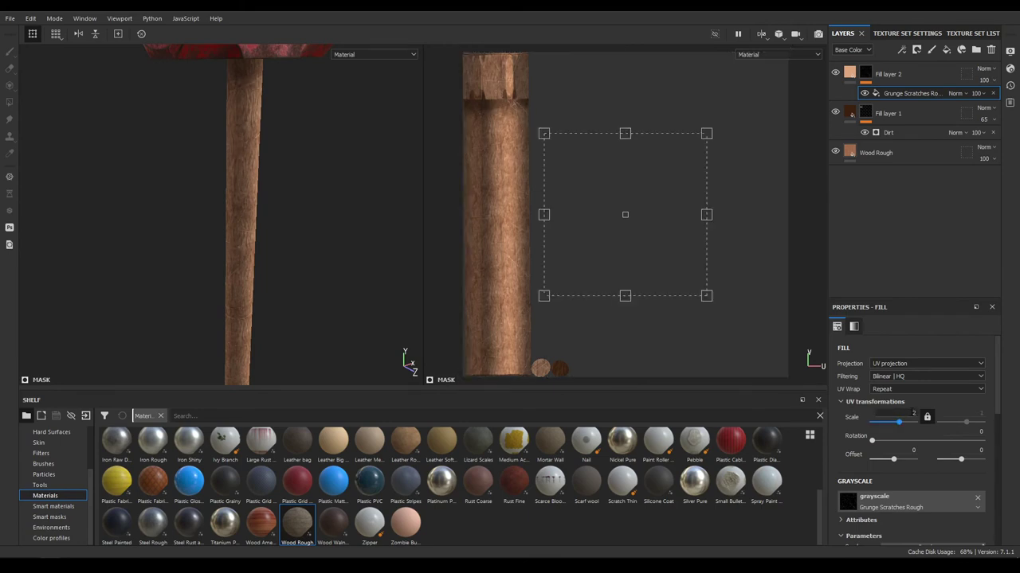
Examine the scratches along the wooden handle and the hammer head from several angles and distances
alt+drag(362, 217, 285, 207)
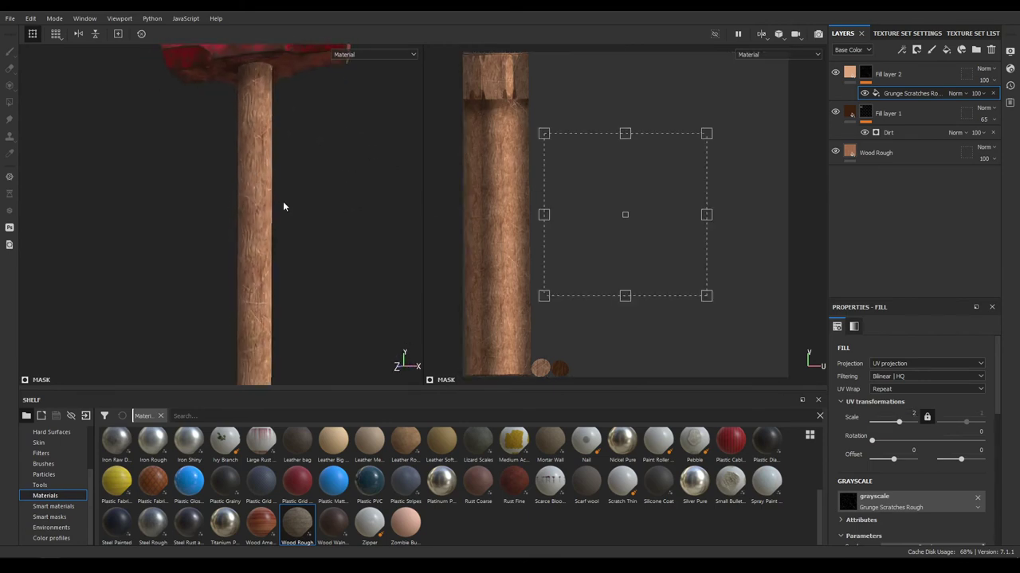
alt+right_drag(284, 207, 308, 277)
alt+drag(307, 277, 358, 297)
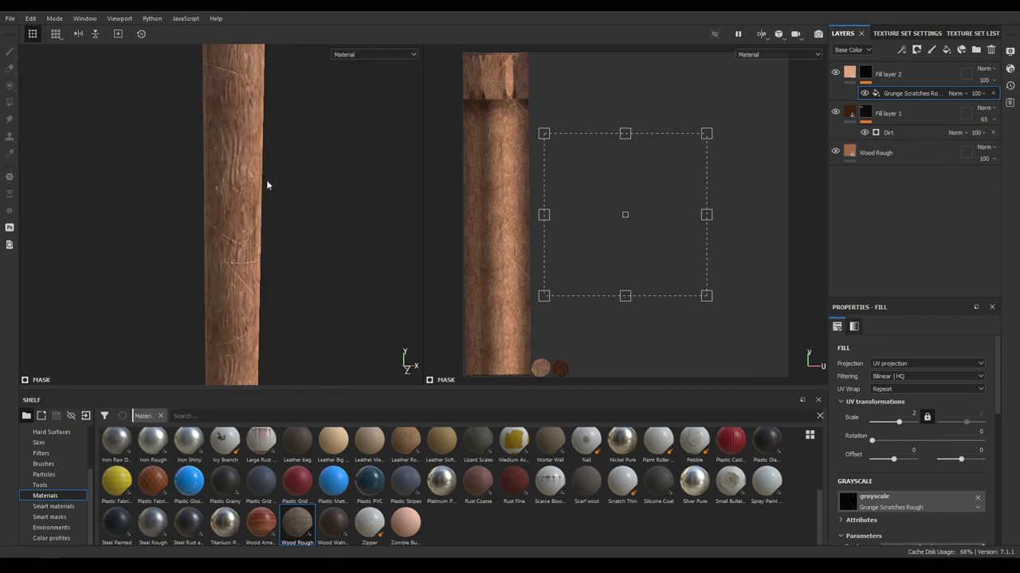
alt+drag(268, 184, 296, 168)
alt+middle_drag(296, 168, 314, 250)
alt+right_drag(313, 250, 274, 178)
alt+drag(250, 119, 264, 209)
alt+middle_drag(265, 209, 273, 283)
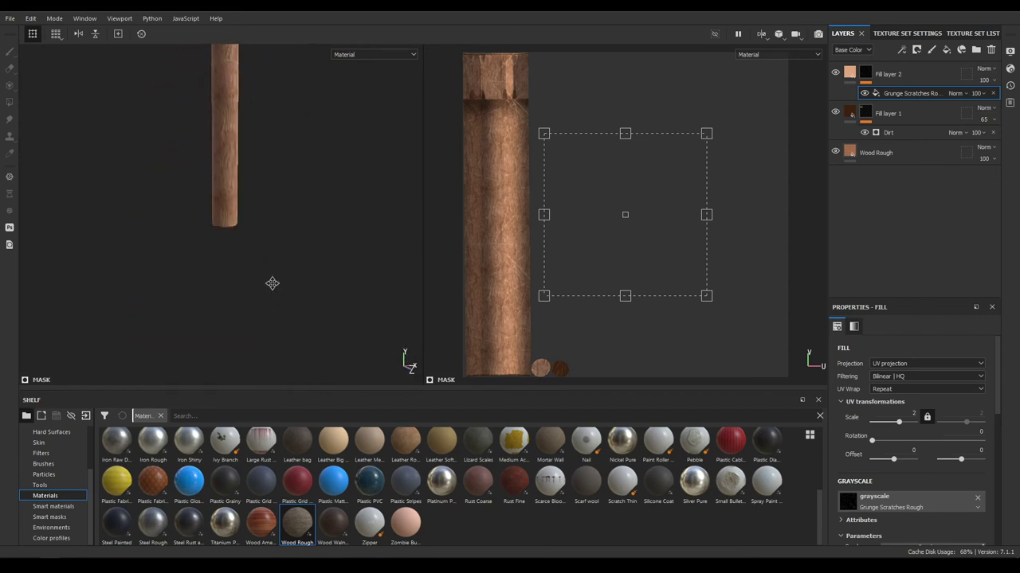
alt+right_drag(272, 284, 294, 189)
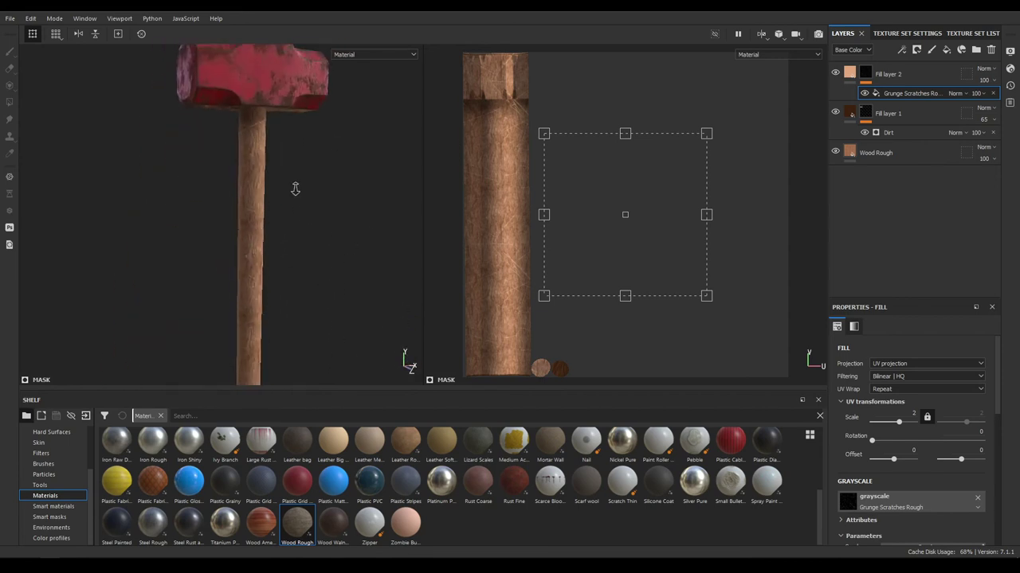
alt+drag(295, 189, 294, 207)
alt+right_drag(294, 207, 314, 259)
alt+drag(314, 259, 305, 205)
alt+middle_drag(305, 205, 332, 378)
alt+right_drag(332, 377, 281, 237)
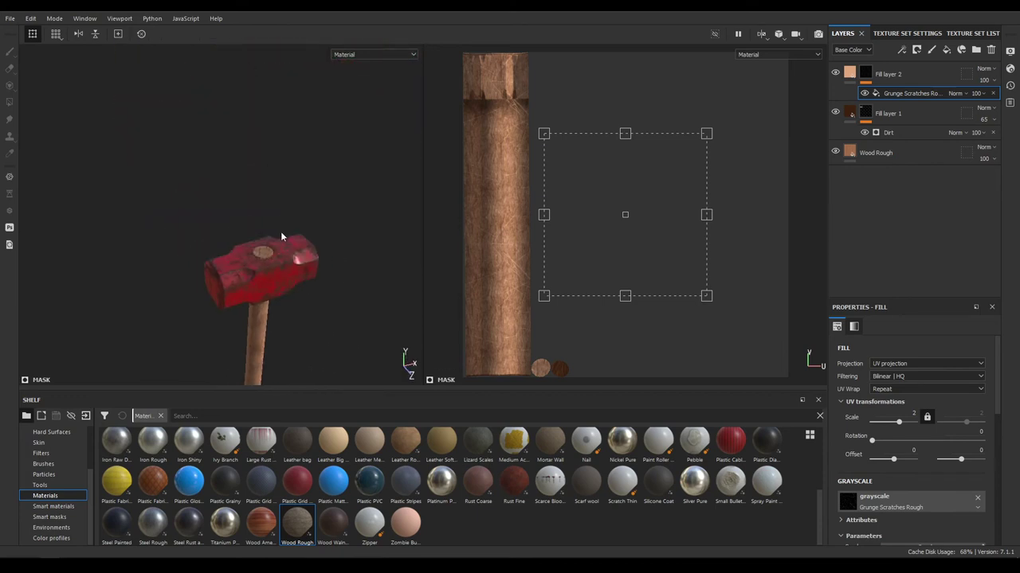
alt+drag(281, 236, 284, 159)
alt+right_drag(285, 160, 312, 336)
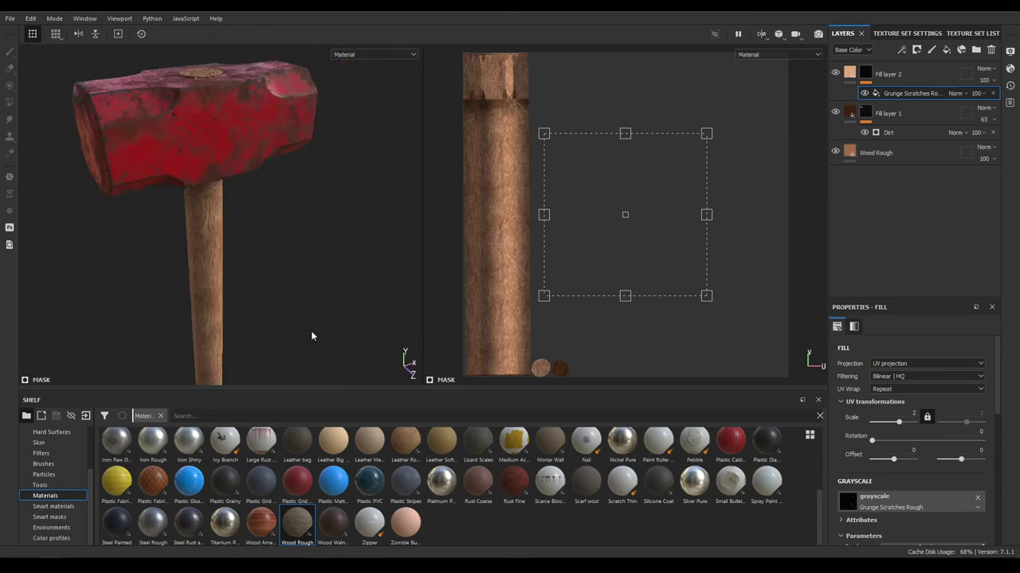
alt+drag(311, 336, 297, 199)
scroll(940, 432, down, 5)
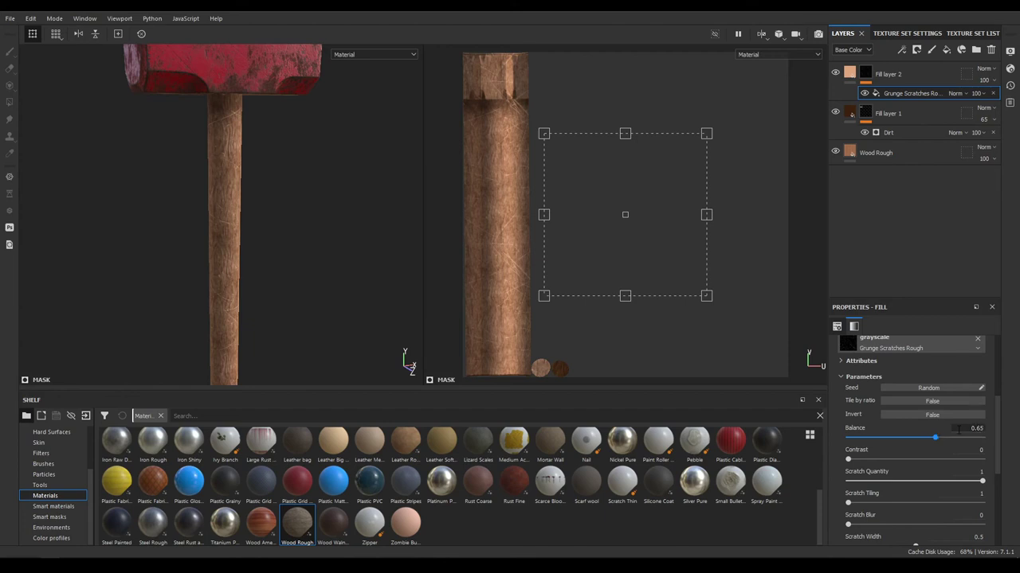
Set Fill layer 2's height to -0.15 so the scratches are engraved into the handle
click(850, 73)
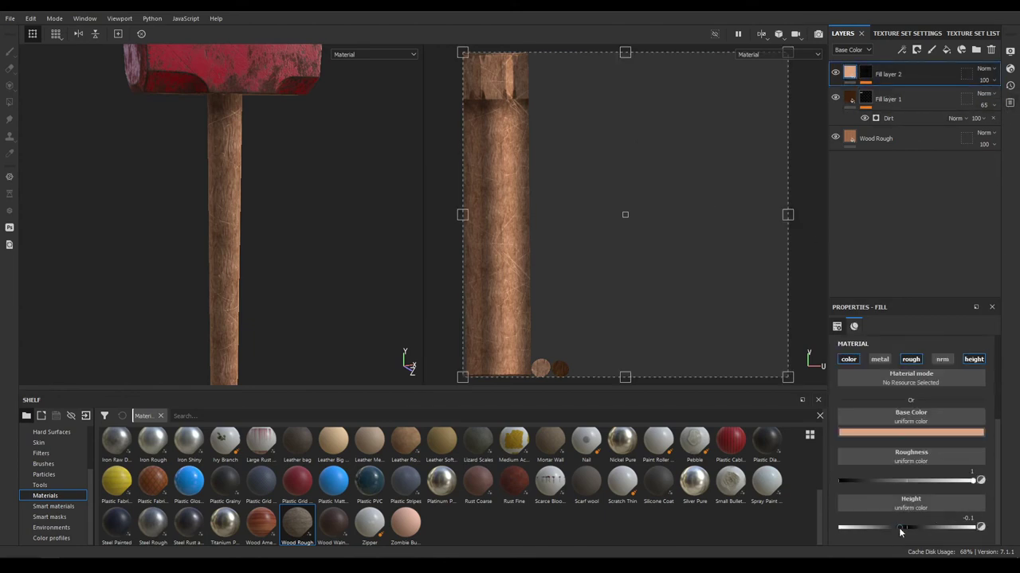
drag(899, 527, 900, 532)
alt+right_drag(255, 120, 135, 279)
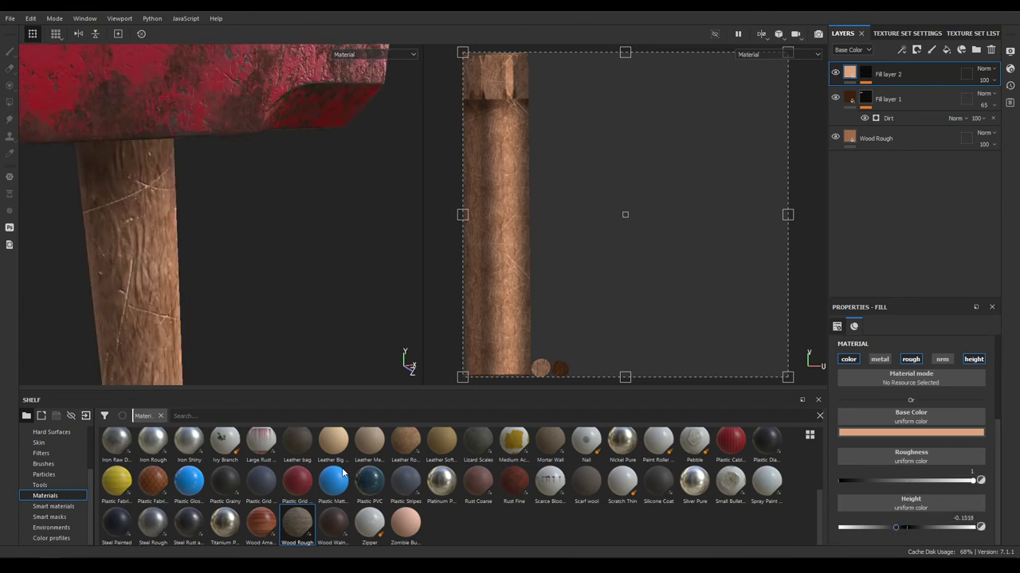
alt+middle_drag(137, 285, 197, 223)
alt+right_drag(343, 181, 306, 306)
alt+middle_drag(306, 305, 376, 267)
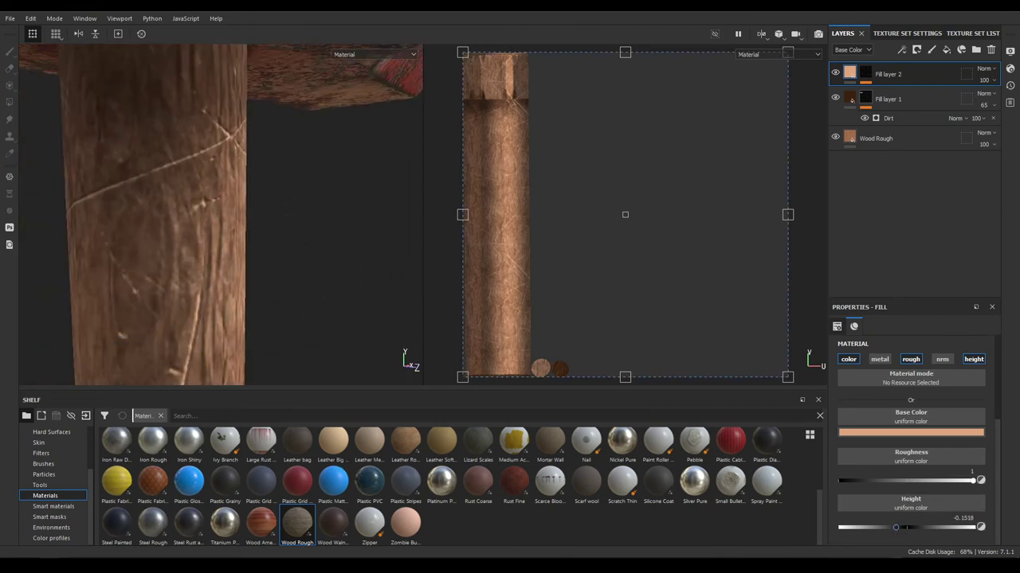
drag(896, 528, 898, 535)
scroll(245, 185, down, 5)
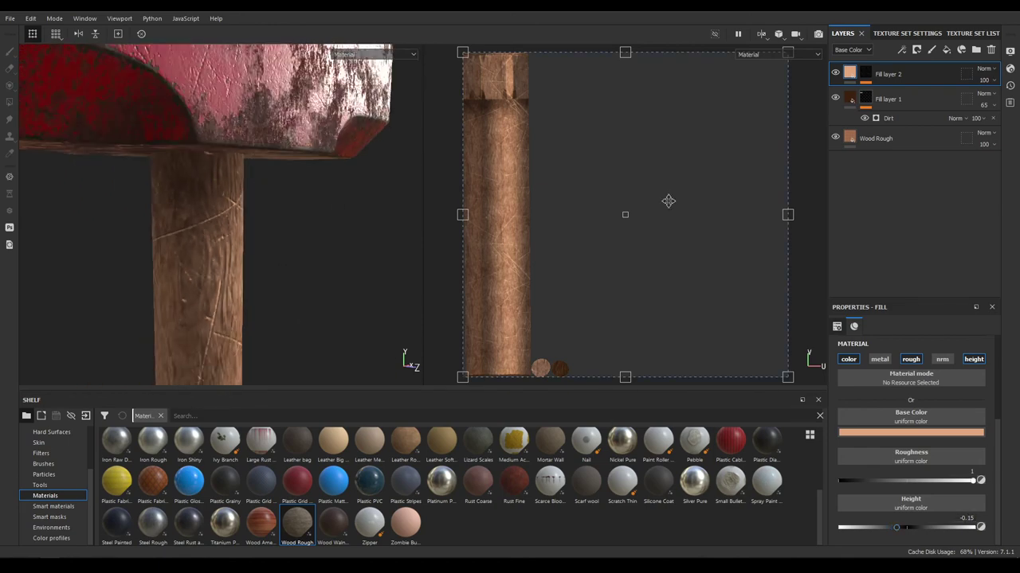
Add a Levels effect above the Grunge Scratches Rough fill in Fill layer 2's mask
click(866, 72)
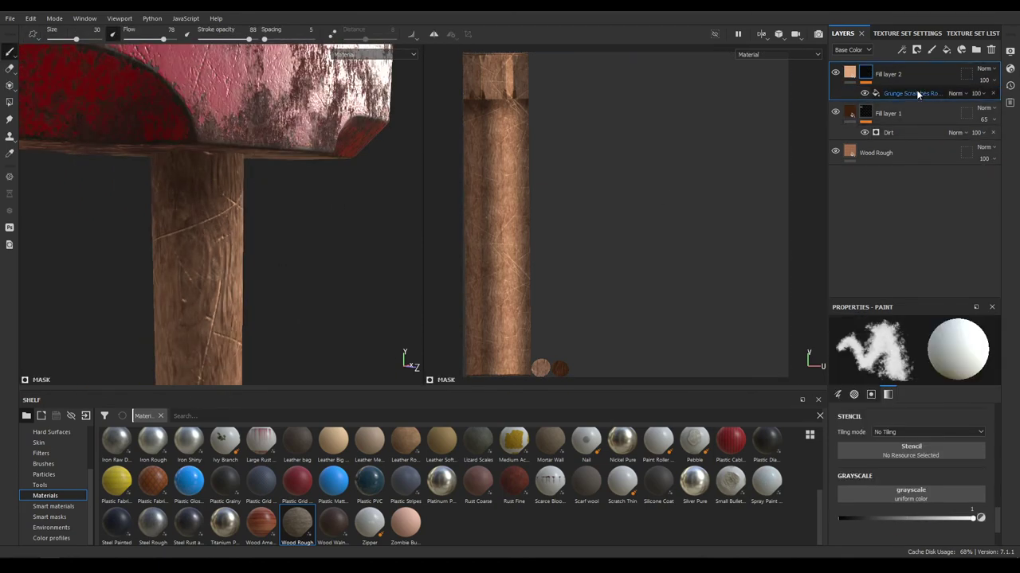
click(918, 94)
right_click(918, 94)
click(918, 258)
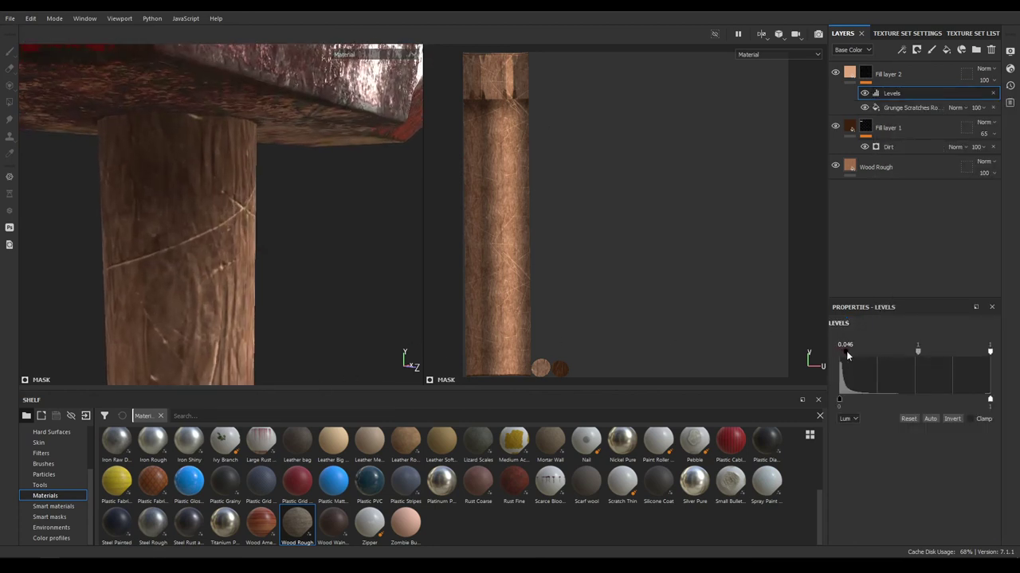
Adjust the scratch mask's Levels input to a black point of 0.254, midtone of 0.956 and white point of 0.88
drag(877, 351, 935, 352)
drag(991, 355, 975, 360)
scroll(319, 255, down, 4)
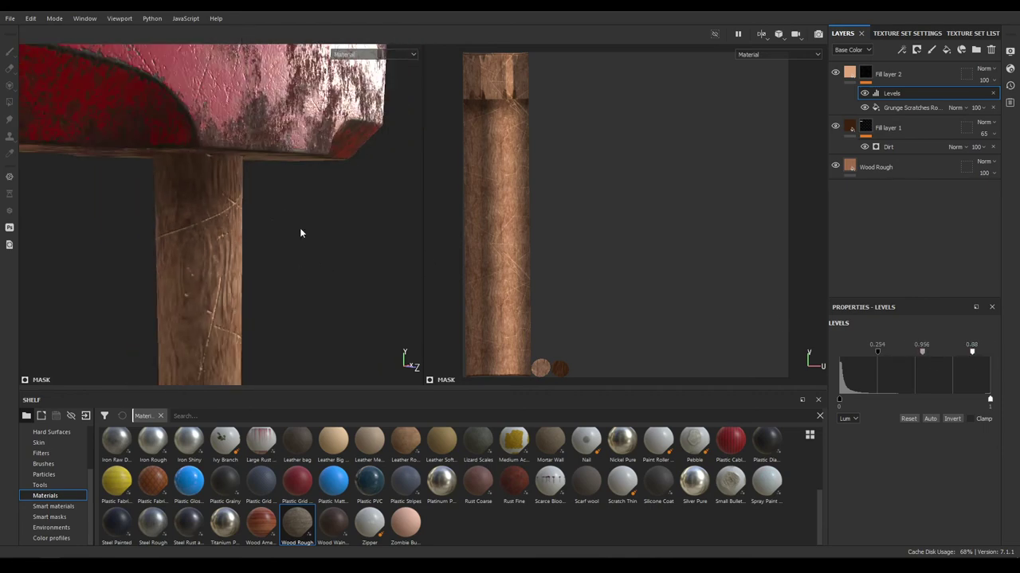
alt+middle_drag(300, 231, 266, 91)
scroll(247, 231, down, 3)
alt+drag(244, 243, 200, 260)
scroll(223, 179, down, 4)
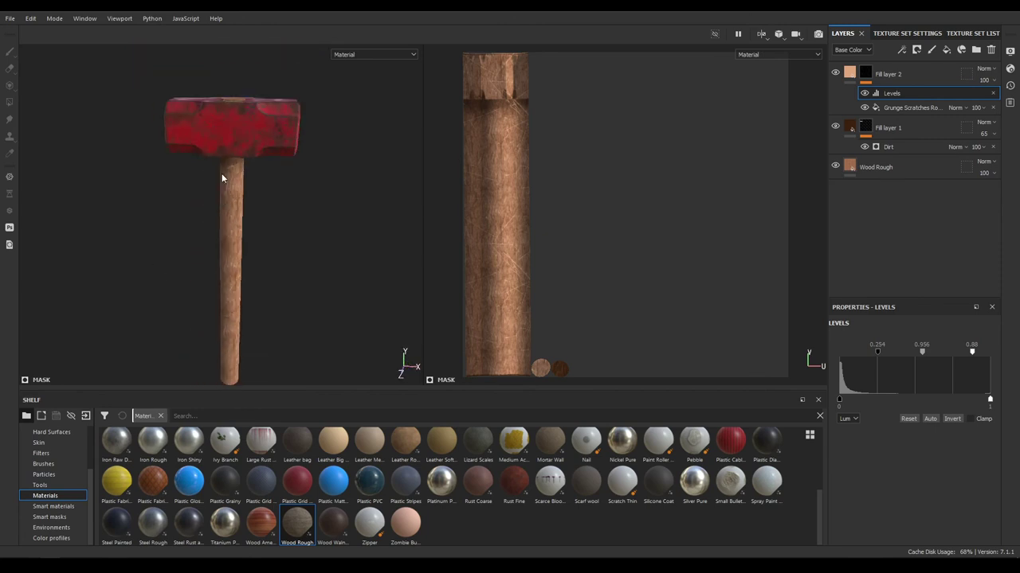
alt+drag(235, 189, 439, 259)
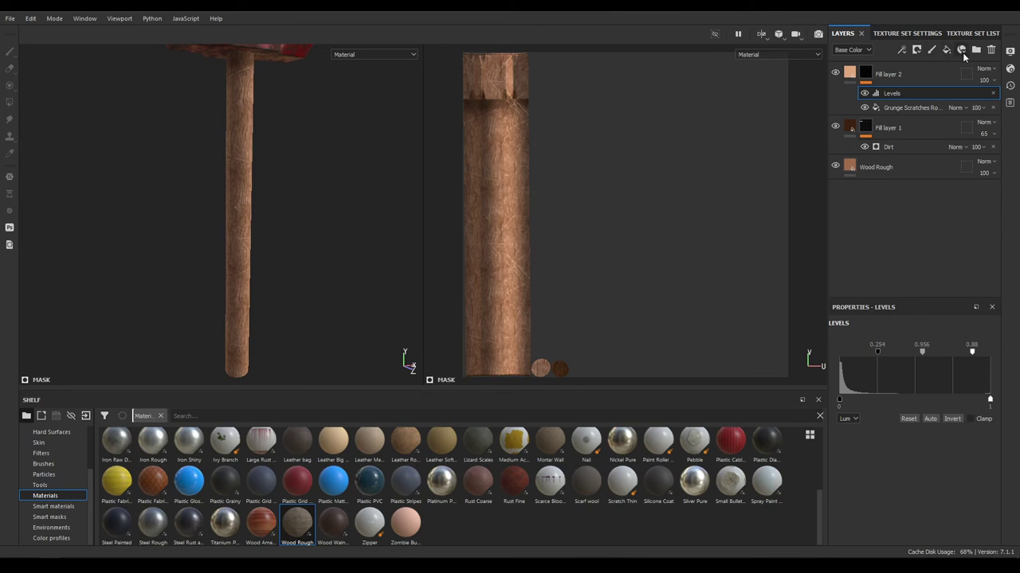
Add a new fill layer with the metal and normal channels turned off, and give it a black mask
click(948, 49)
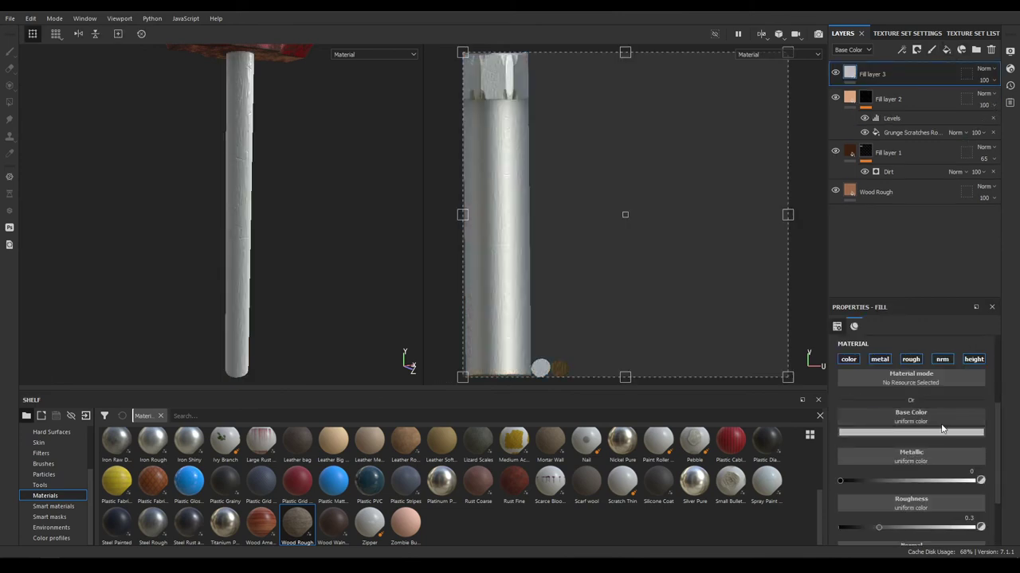
click(881, 360)
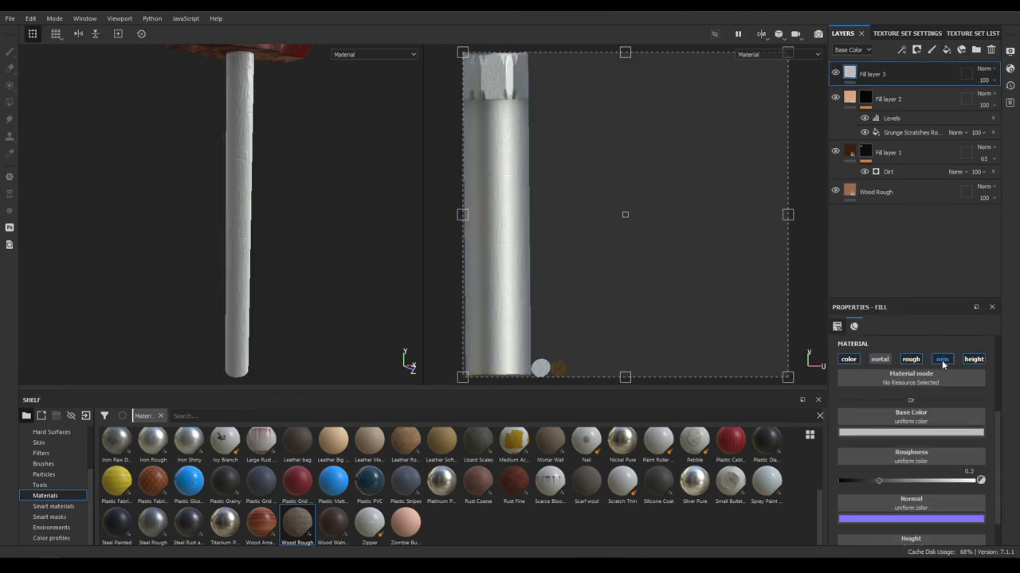
click(942, 360)
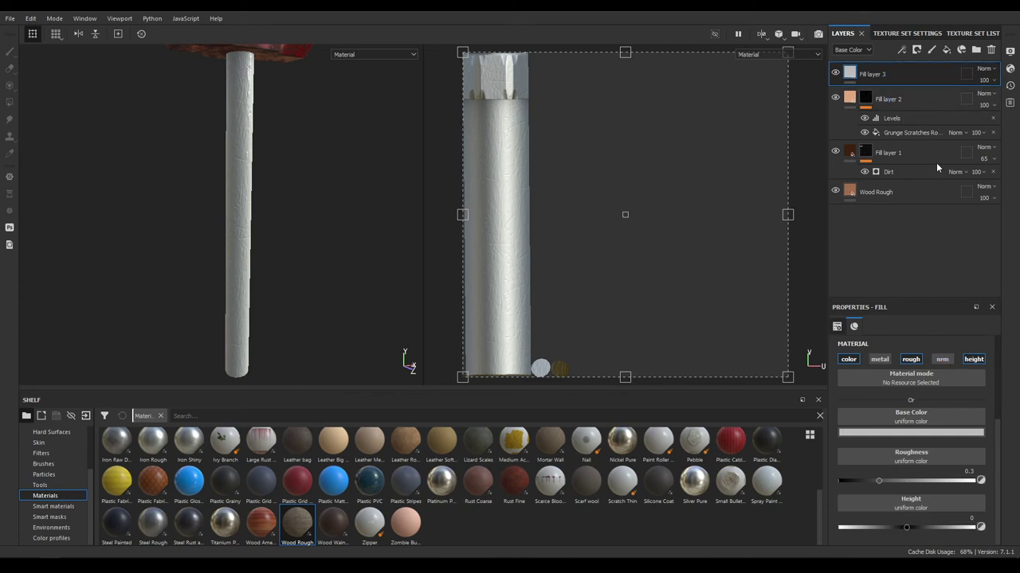
right_click(862, 76)
click(865, 82)
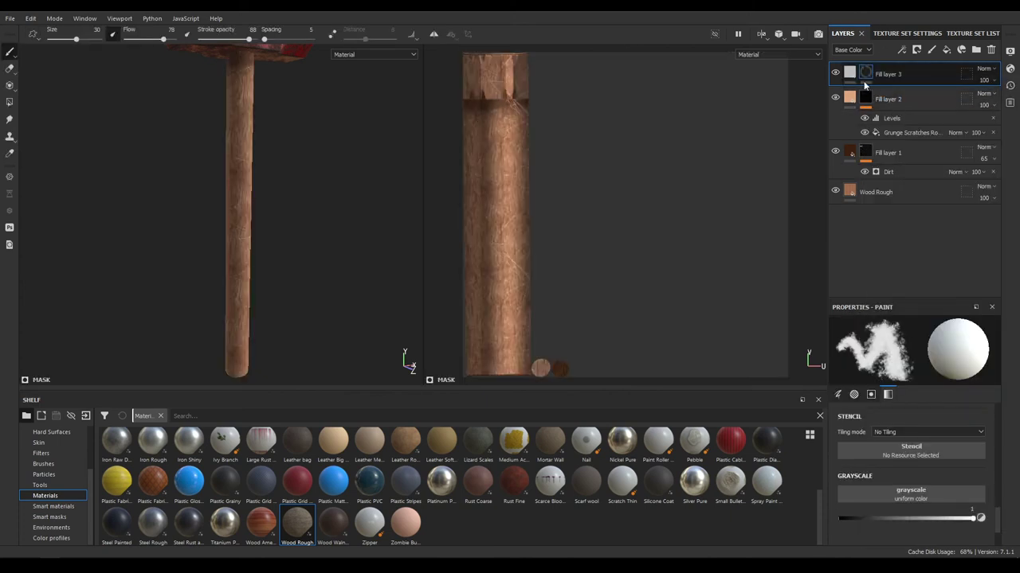
Sample a light tan base color for Fill layer 3 from a bright scratch on the handle
click(854, 76)
click(934, 434)
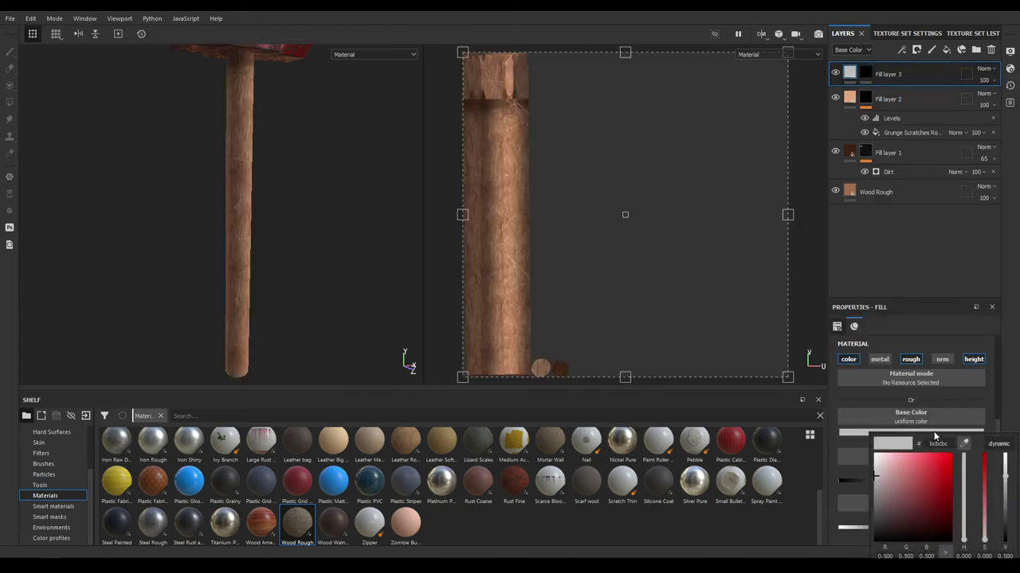
alt+right_drag(211, 236, 350, 343)
alt+middle_drag(350, 342, 360, 405)
alt+middle_drag(280, 239, 278, 377)
alt+drag(279, 243, 265, 229)
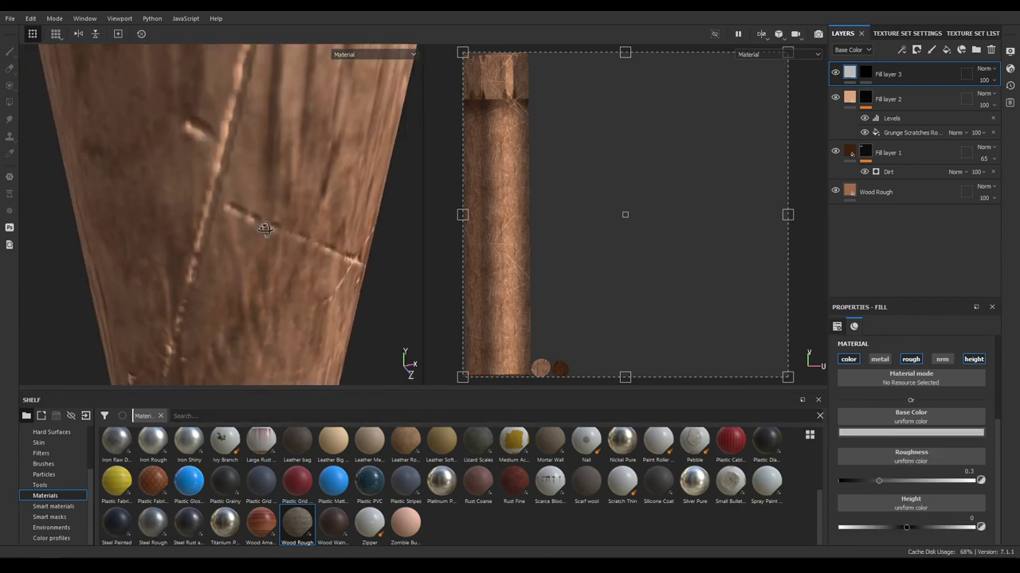
click(949, 434)
drag(968, 446, 223, 149)
alt+right_drag(223, 157, 185, 171)
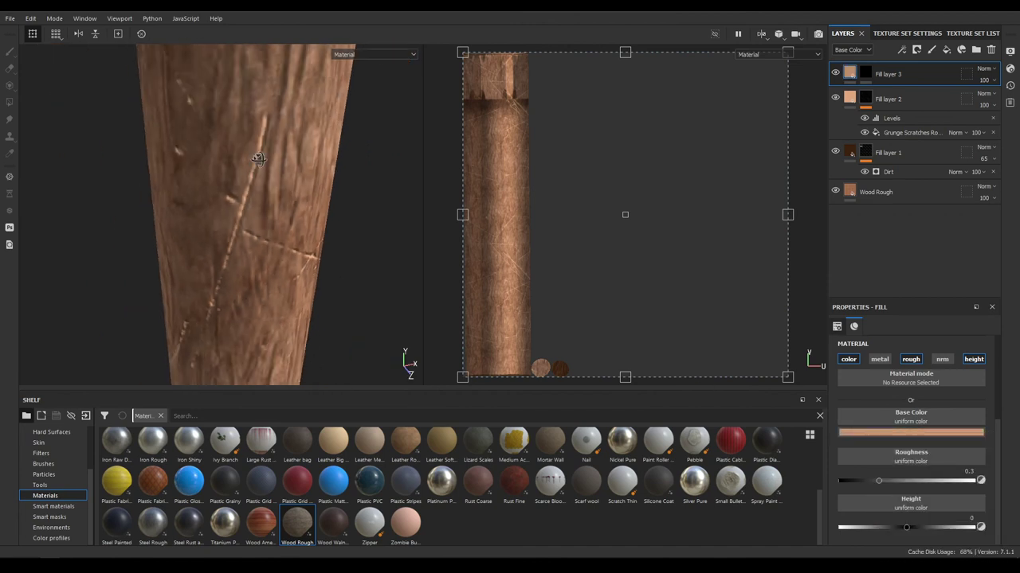
alt+drag(184, 172, 177, 152)
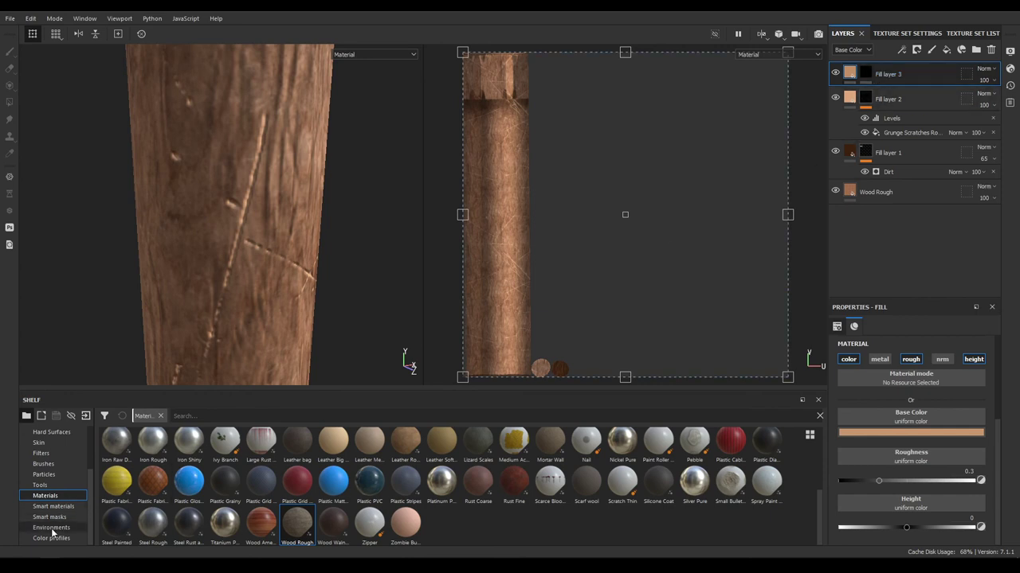
Search the smart masks for "damage" and apply Edge Damage to Fill layer 3
click(63, 517)
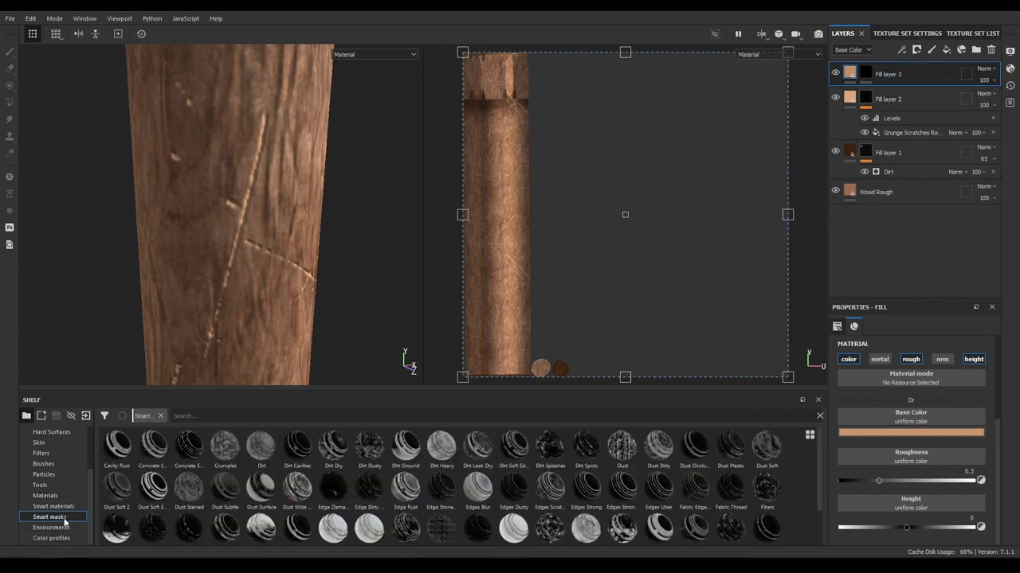
click(215, 416)
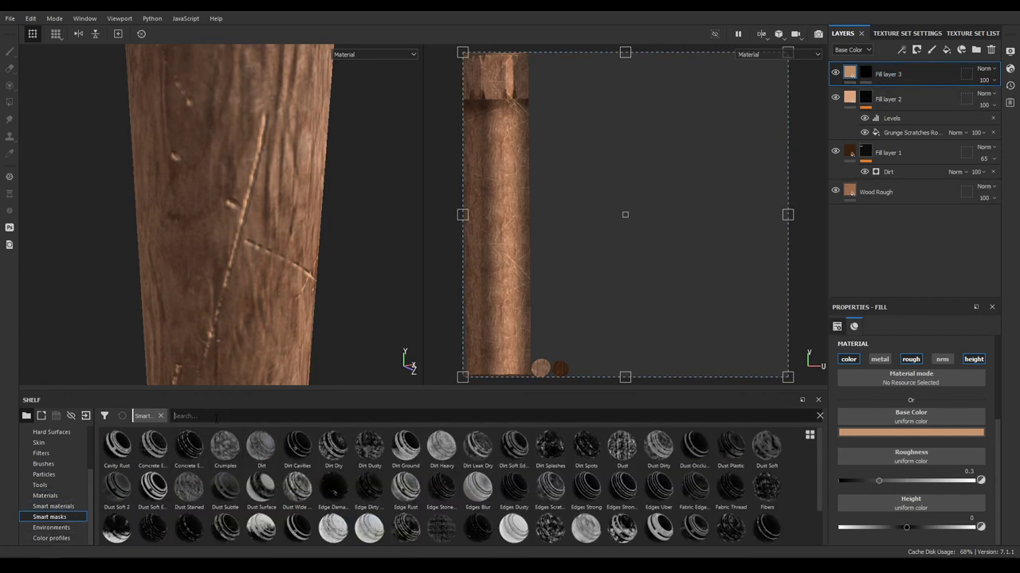
text(damage)
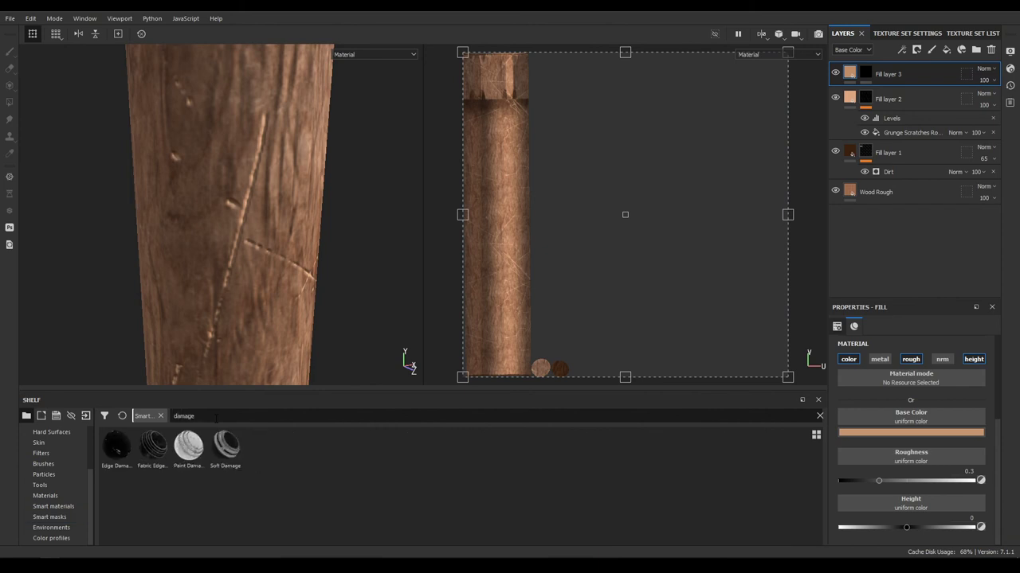
mouse_move(125, 459)
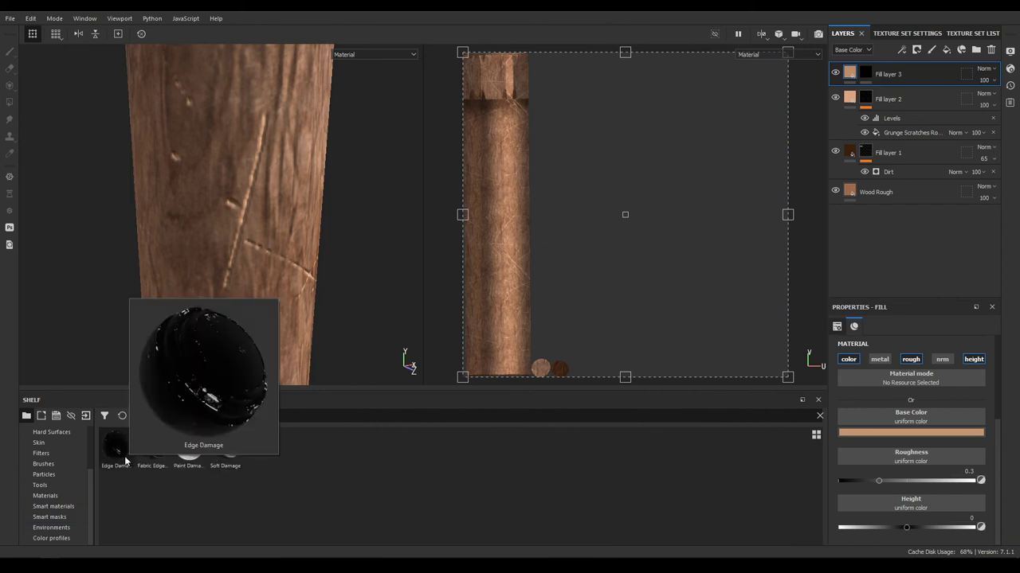
mouse_move(124, 456)
mouse_down()
mouse_move(919, 96)
mouse_move(905, 75)
mouse_up()
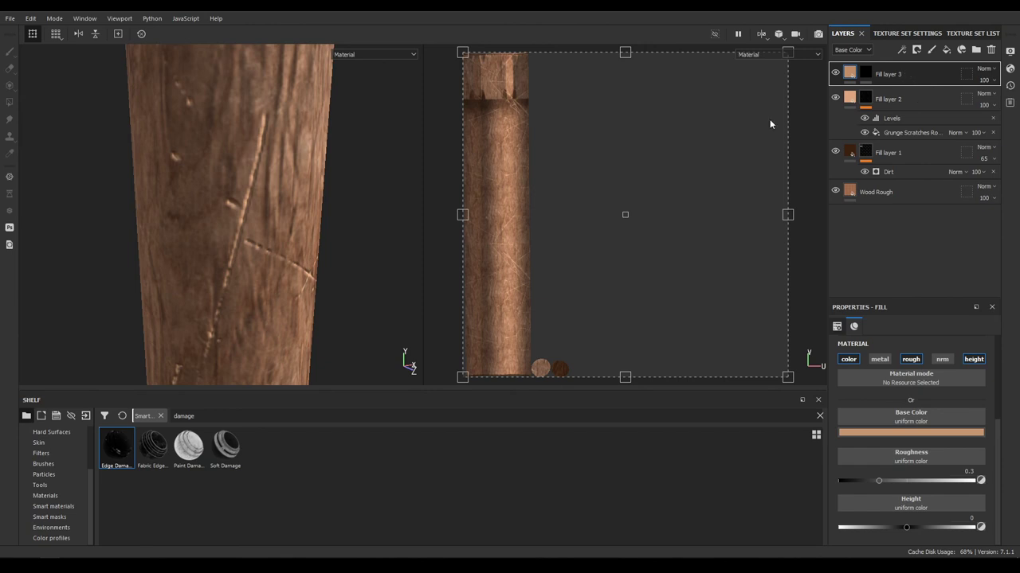
mouse_move(362, 299)
alt+mouse_down()
mouse_move(298, 184)
mouse_move(259, 142)
mouse_move(249, 169)
mouse_move(246, 151)
alt+mouse_up()
Set Fill layer 3's height to -0.1 to recess the damaged areas of the handle
click(849, 72)
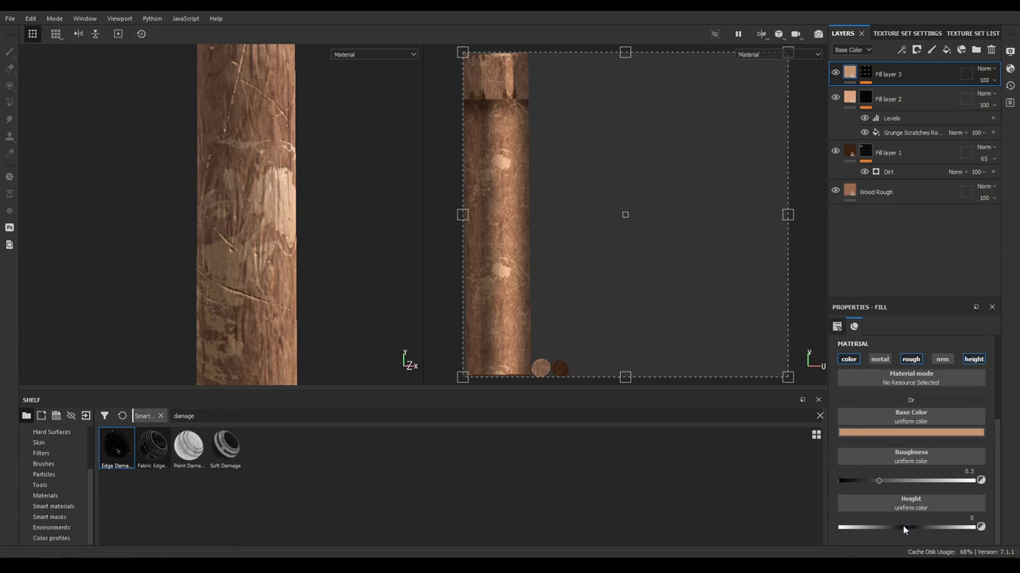
drag(906, 527, 896, 533)
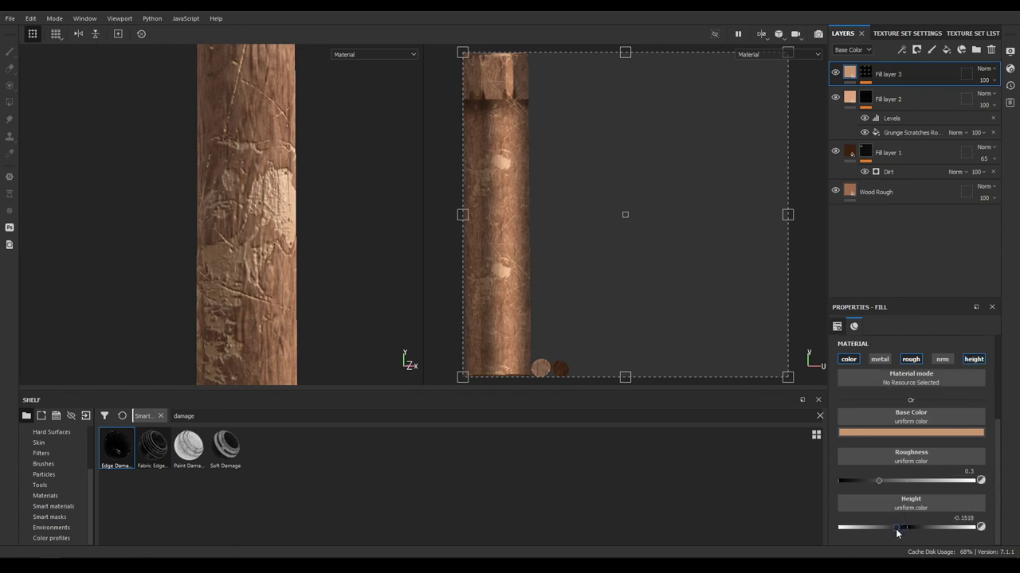
double_click(964, 518)
key(BackSpace)
scroll(231, 239, down, 1)
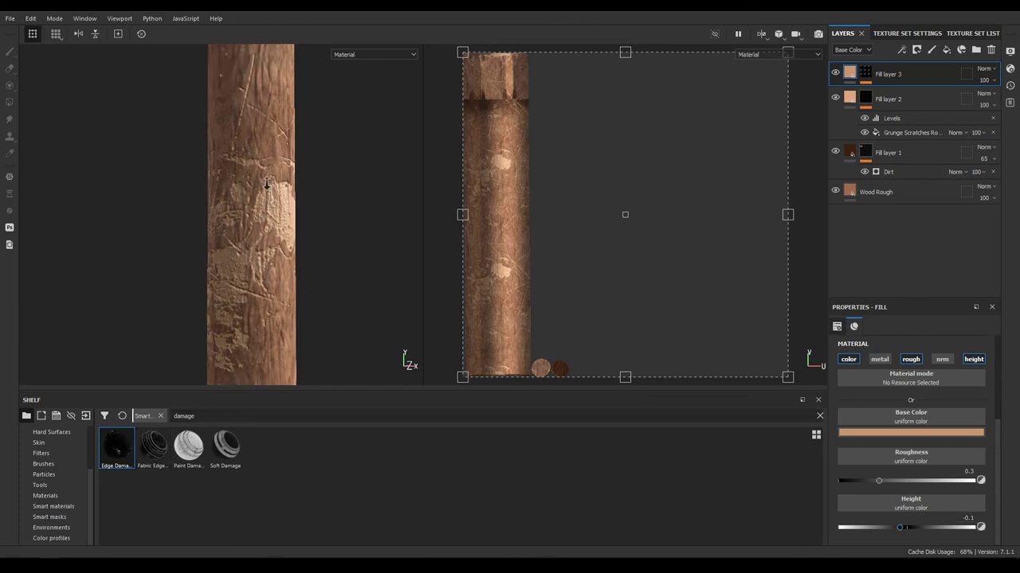
alt+drag(231, 227, 308, 253)
scroll(308, 254, down, 1)
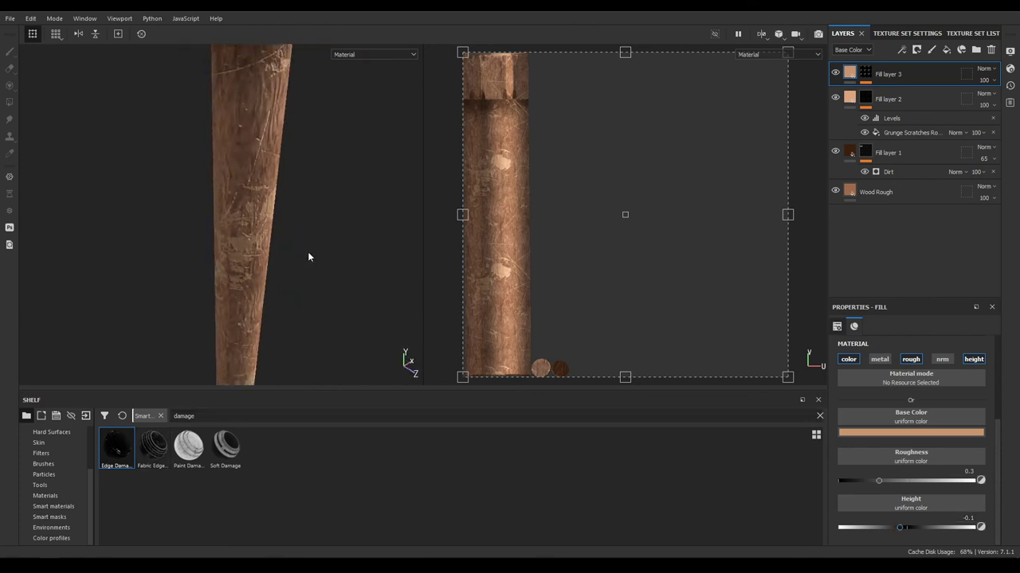
Mute Fill layer 3's base color to a darker greyish tan, #9a806f
click(889, 432)
drag(907, 471, 900, 479)
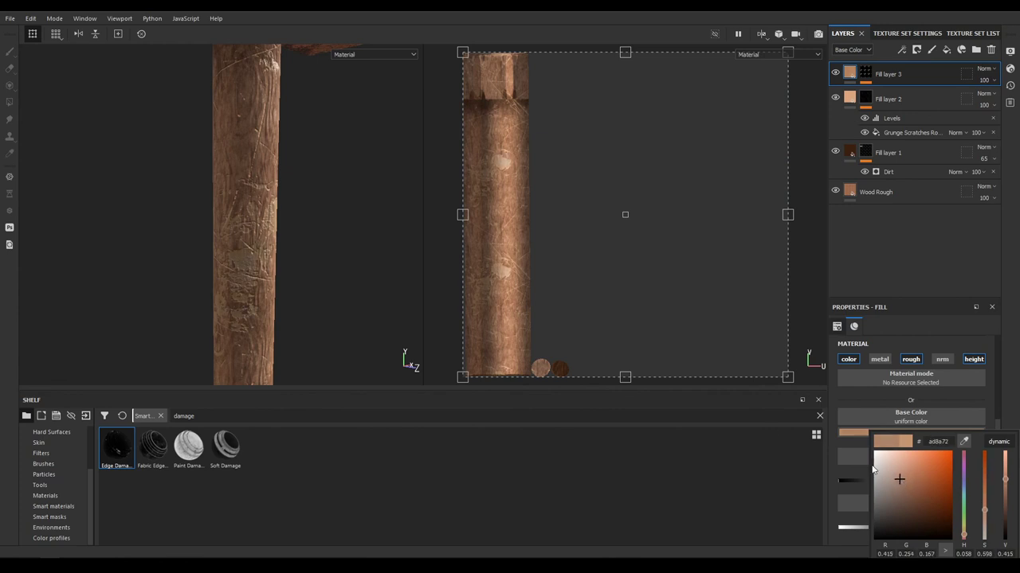
alt+drag(239, 80, 339, 256)
click(952, 433)
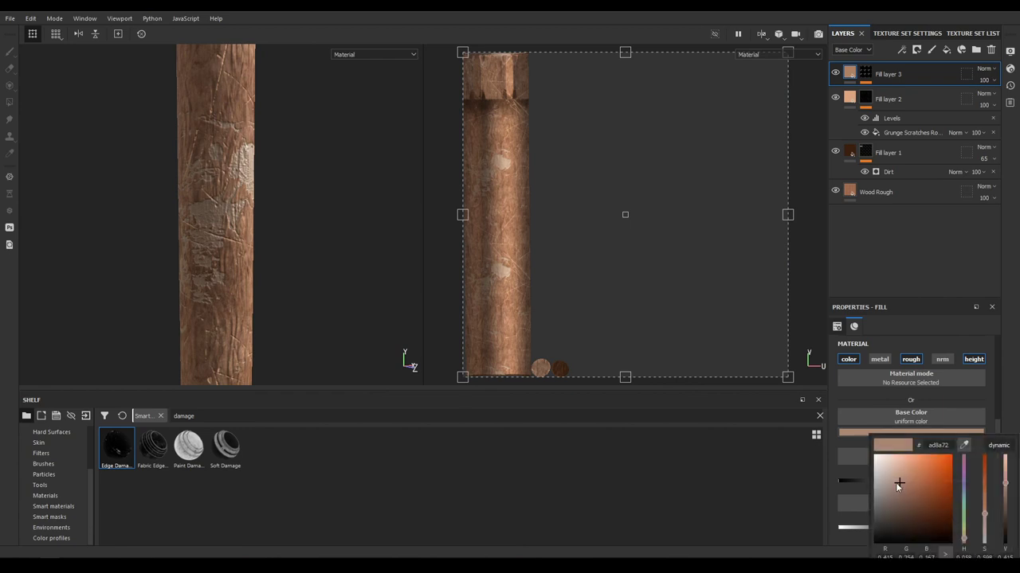
drag(898, 482, 896, 490)
click(991, 295)
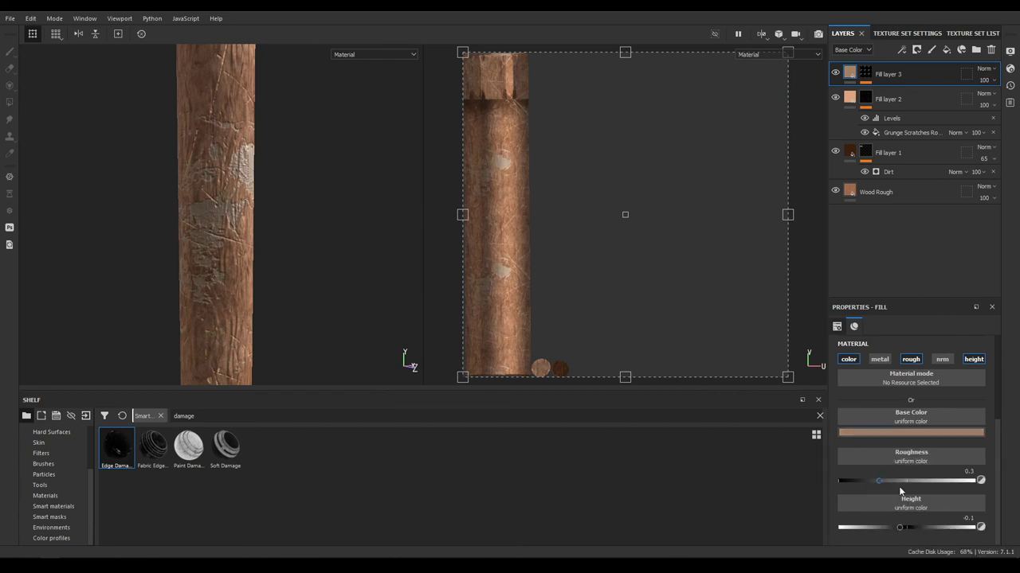
Rework Fill layer 3's base color into a warm wood brown and set its roughness to 0.8
click(906, 431)
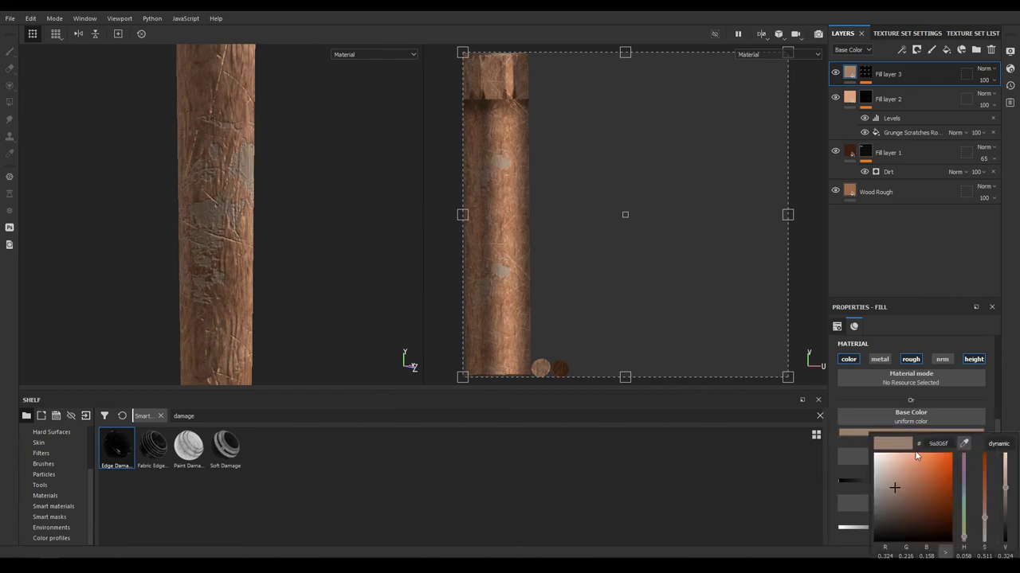
drag(891, 485, 901, 482)
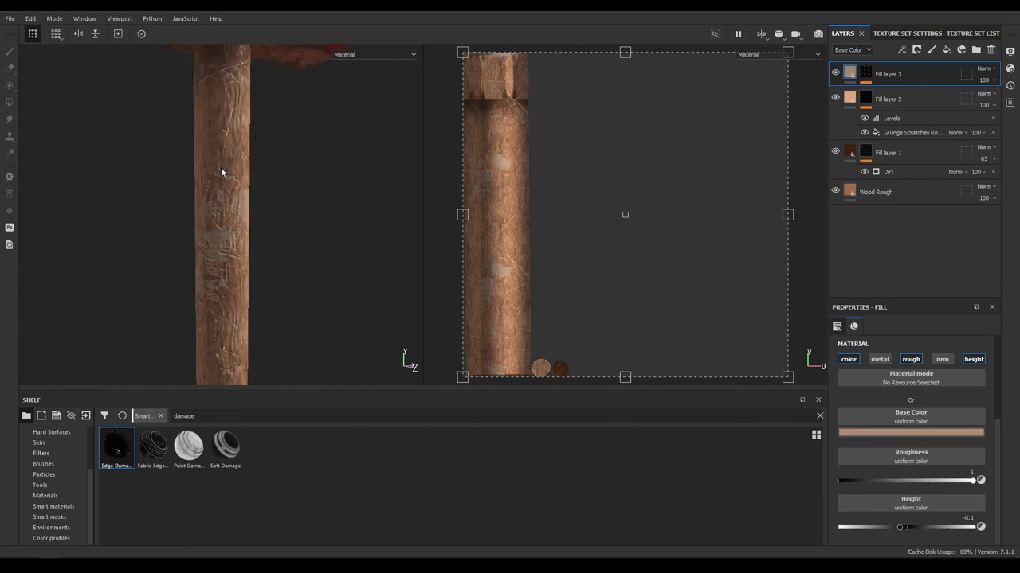
scroll(220, 168, up, 3)
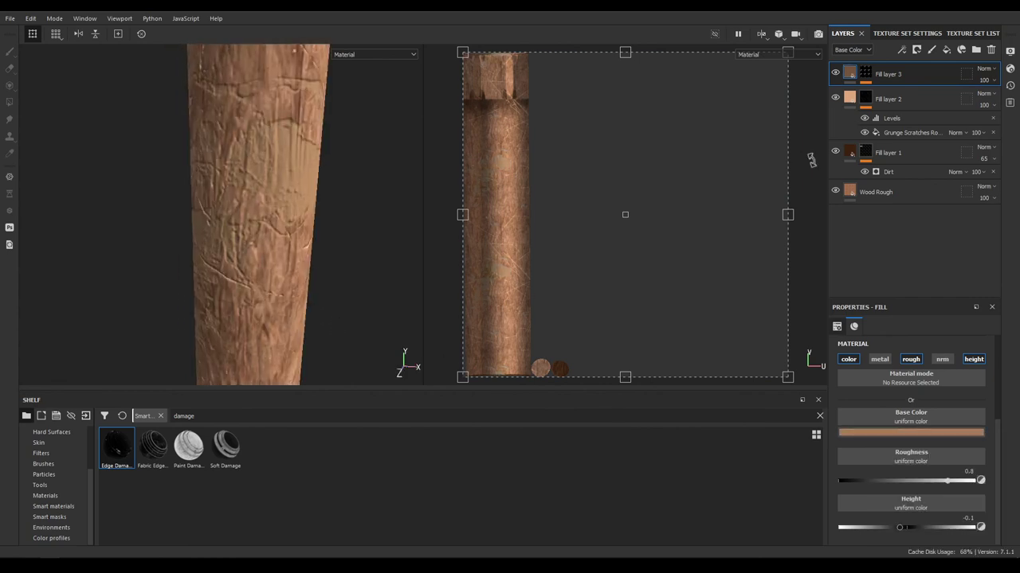
Add a Levels adjustment above the Mask Editor in Fill layer 3's mask and shift its black and white input points inward
click(896, 94)
click(896, 94)
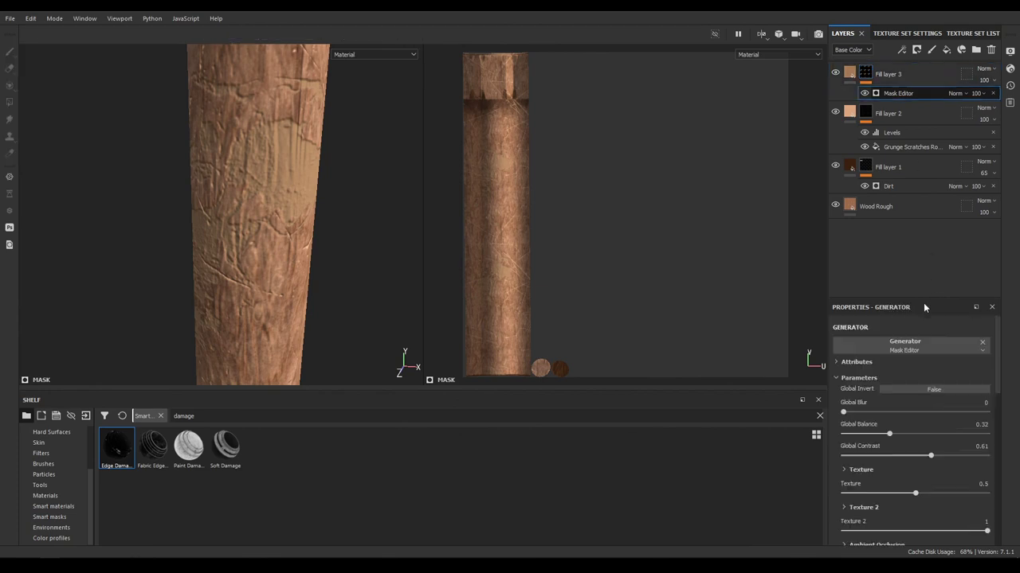
right_click(896, 94)
click(910, 262)
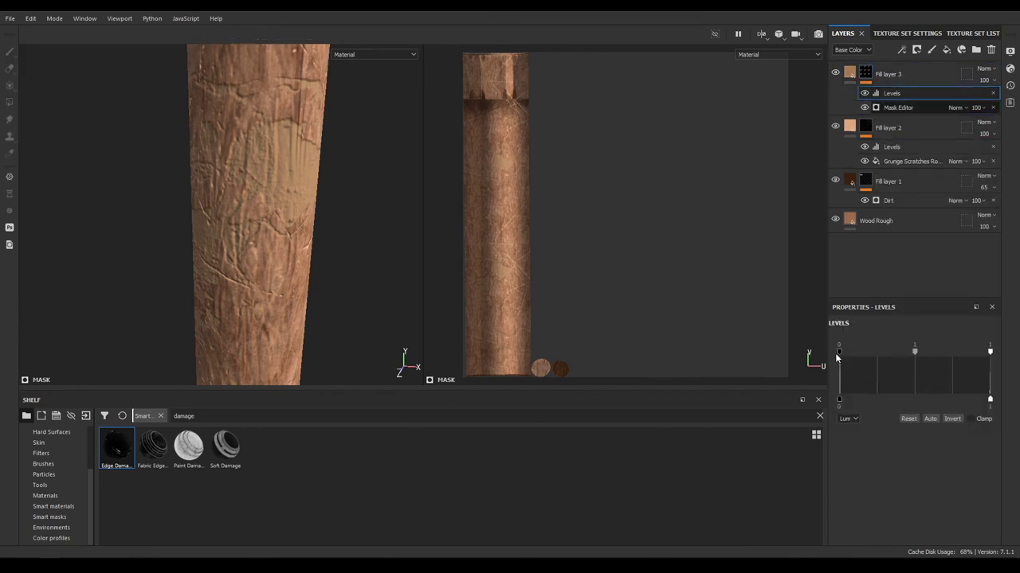
drag(840, 349, 925, 355)
drag(989, 354, 879, 354)
Examine the handle's damage up close and the whole sledgehammer from several angles
alt+right_drag(215, 347, 105, 161)
alt+drag(105, 161, 270, 264)
alt+right_drag(269, 263, 236, 116)
alt+drag(236, 116, 309, 199)
scroll(266, 154, down, 3)
scroll(312, 202, up, 1)
alt+middle_drag(328, 228, 337, 239)
alt+drag(337, 239, 375, 280)
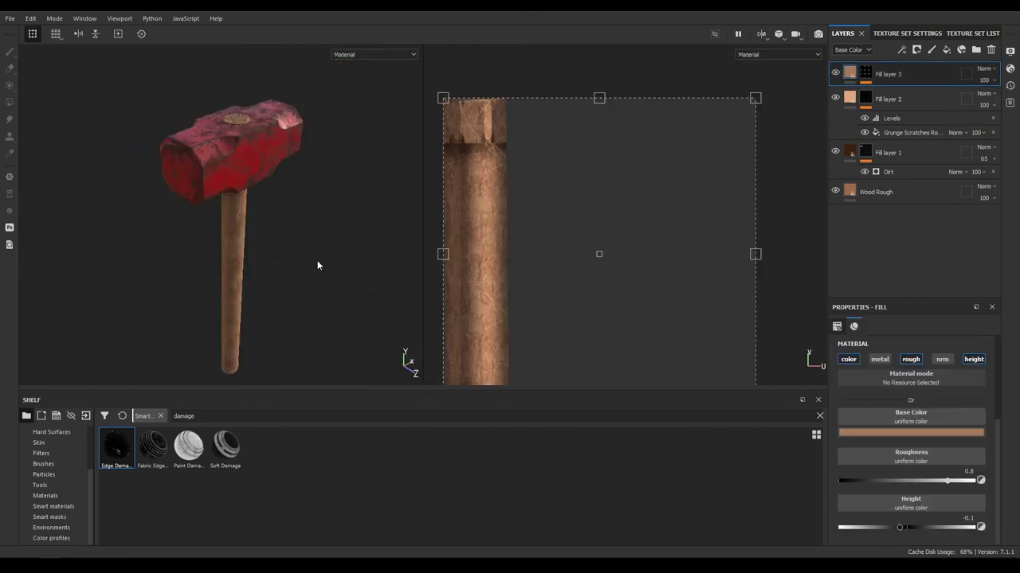